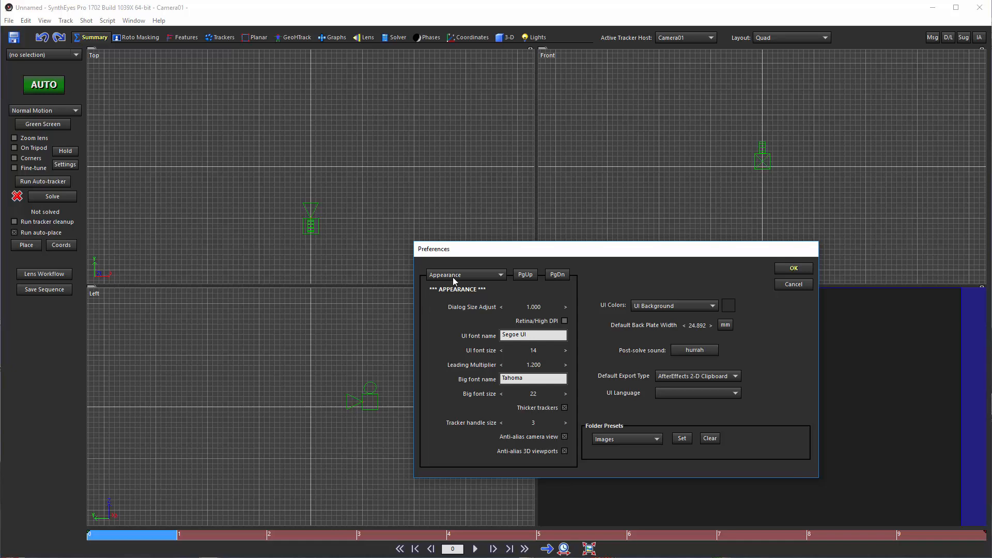
# Review the Image Input preferences through to the Write .IFL files option, and close the preferences without saving.
pyautogui.click(454, 280)
pyautogui.click(484, 338)
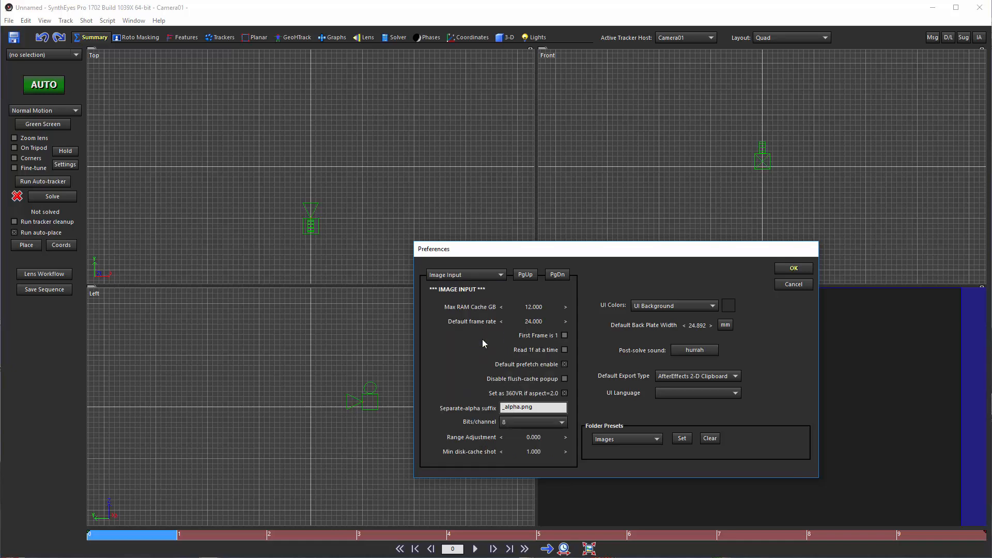
pyautogui.click(556, 276)
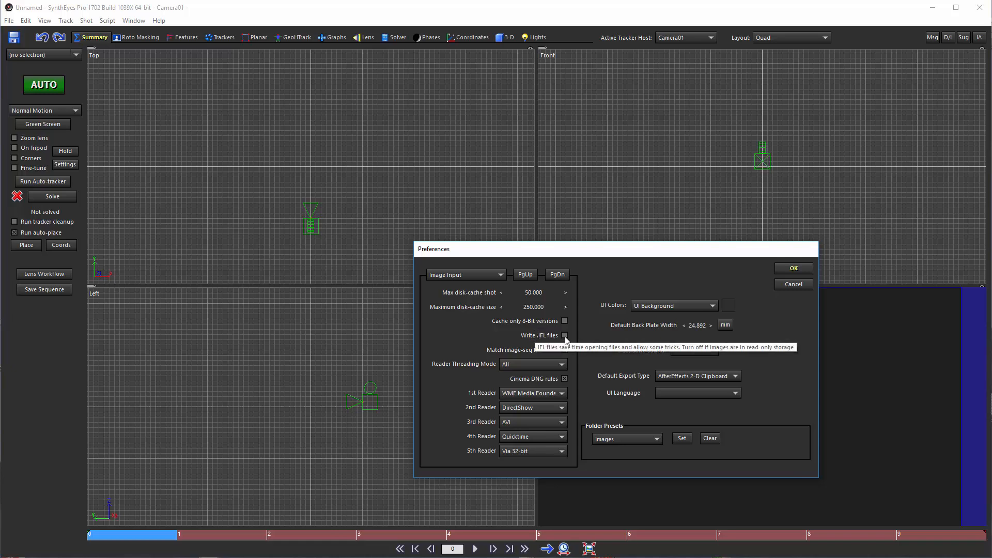
pyautogui.click(780, 288)
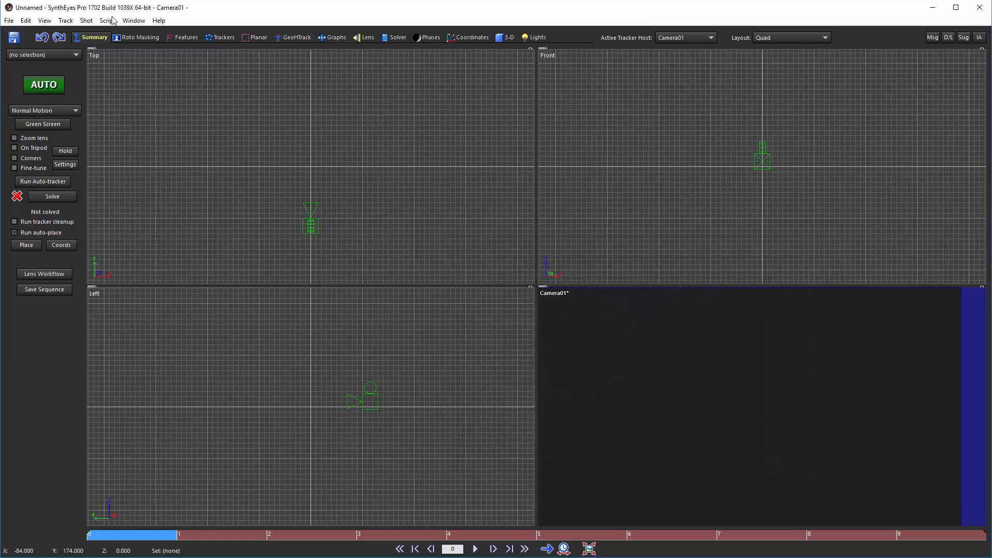
# Create a new shot from the image sequence starting with phase001.jpg in the HitFilmTute Sequence folder.
pyautogui.click(9, 20)
pyautogui.click(21, 31)
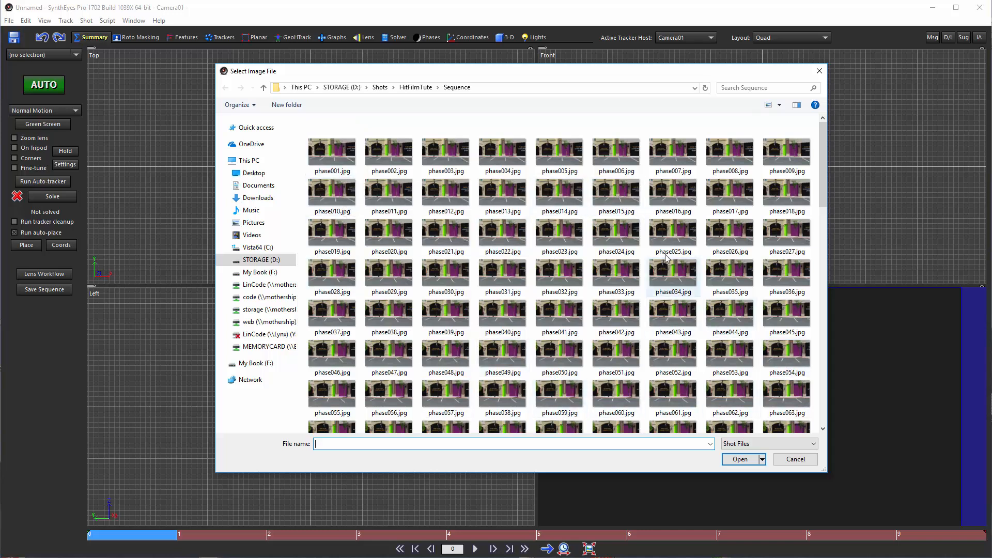
pyautogui.click(334, 157)
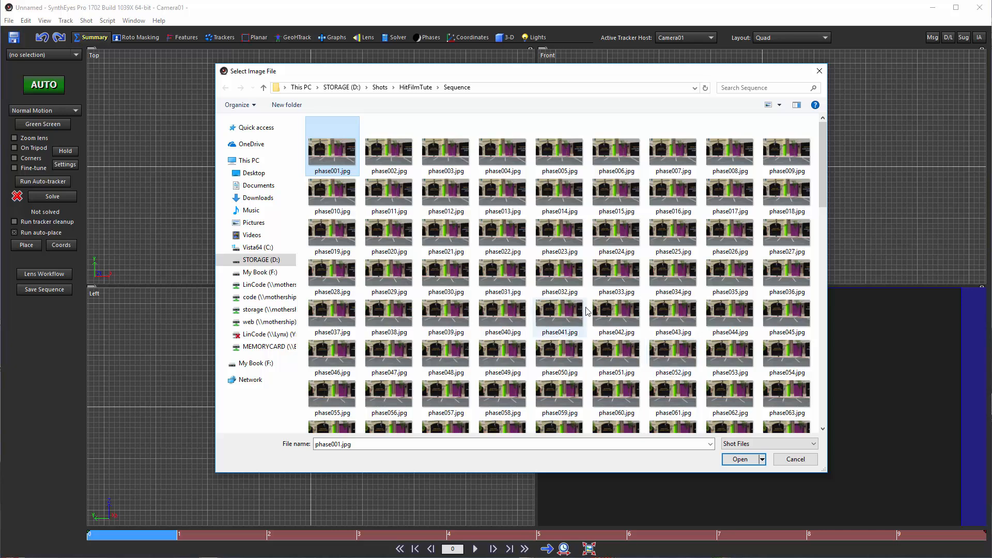
pyautogui.click(740, 459)
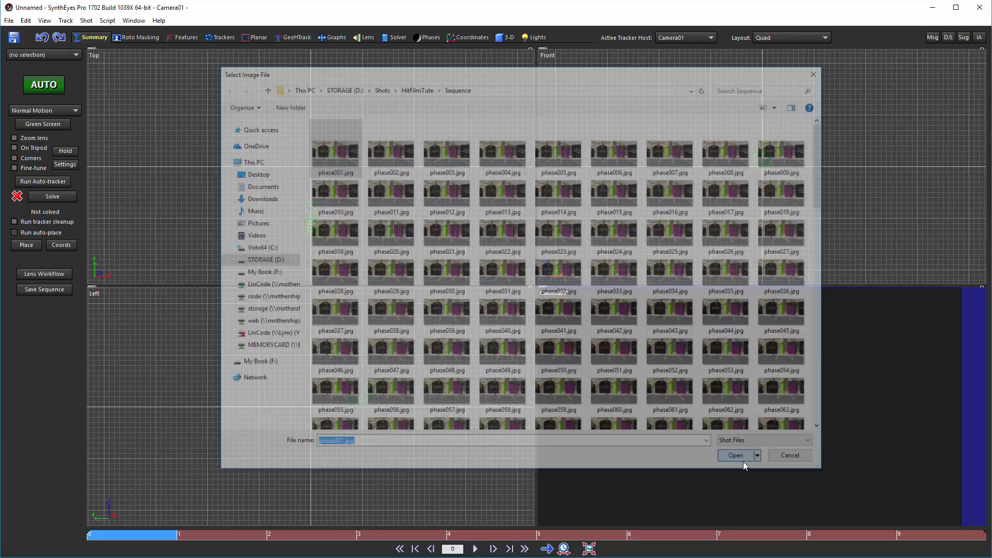
pyautogui.click(646, 177)
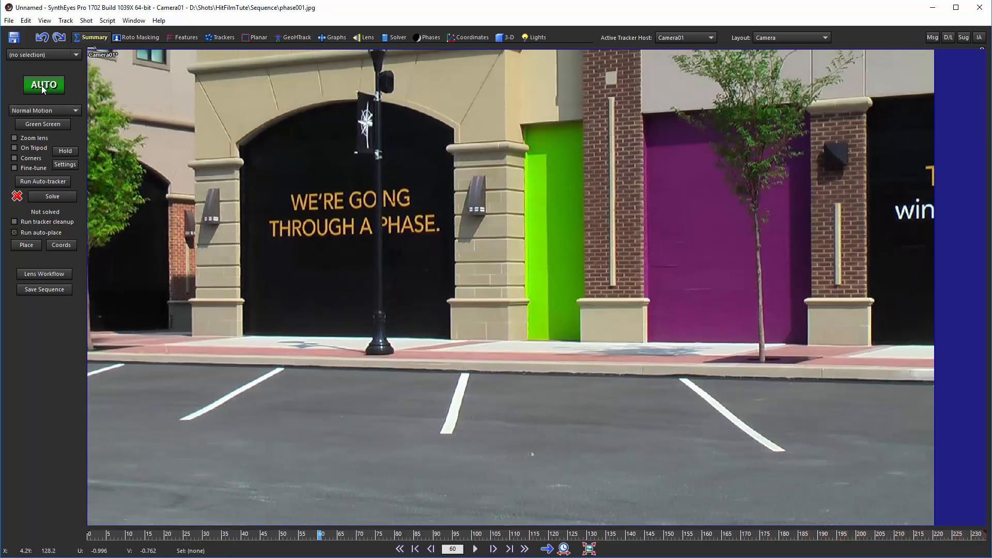
# Auto-track and solve the shot, and run Place to align the solved scene with the ground grid.
pyautogui.click(44, 85)
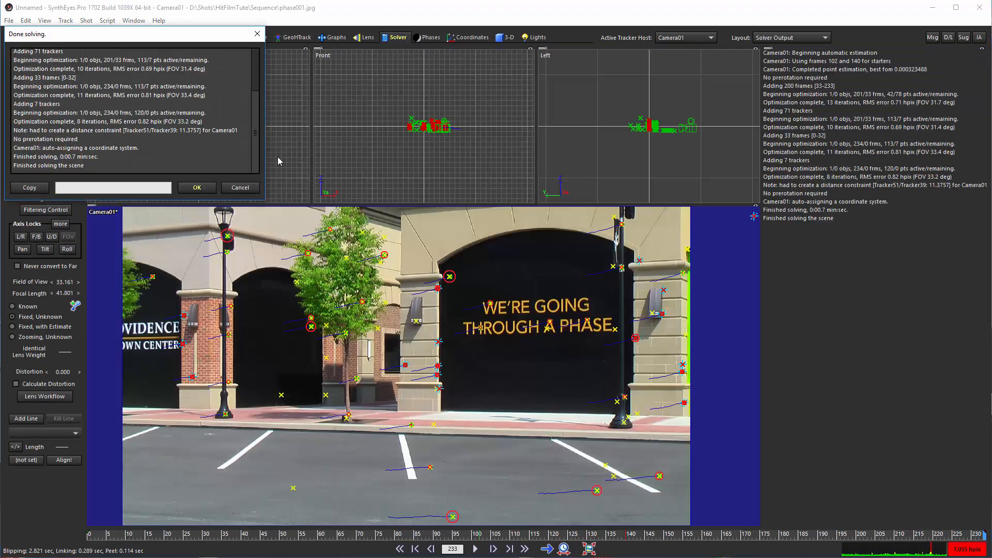
pyautogui.click(201, 188)
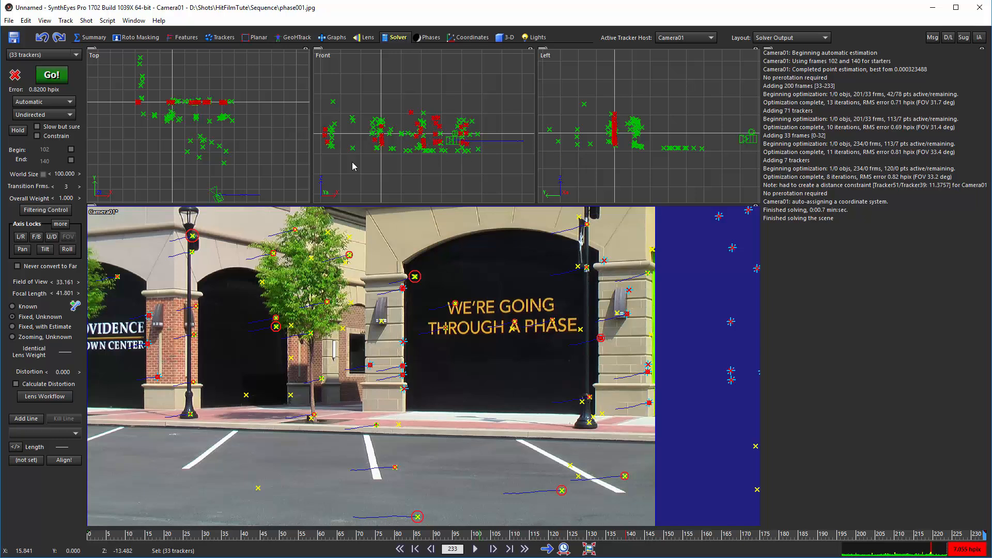
pyautogui.click(78, 40)
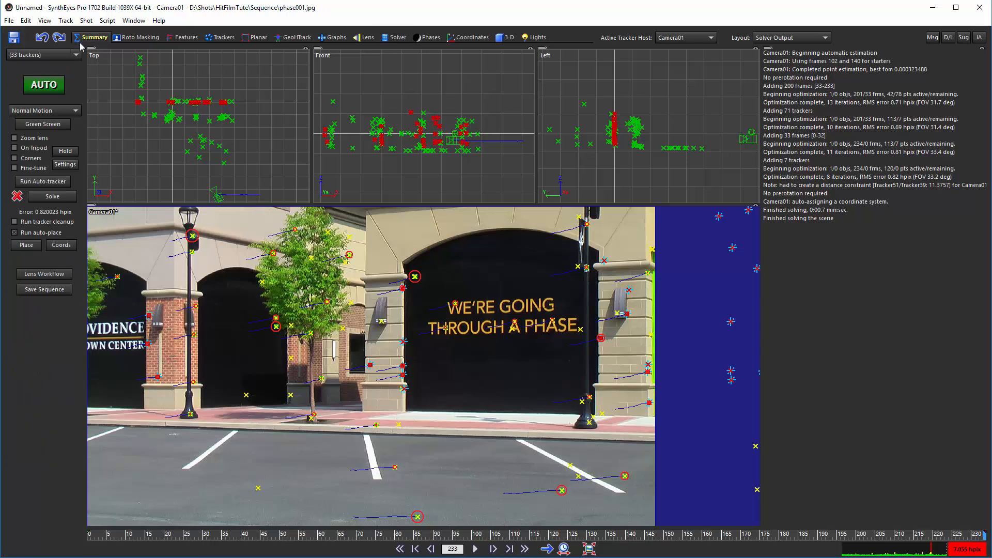
pyautogui.click(25, 246)
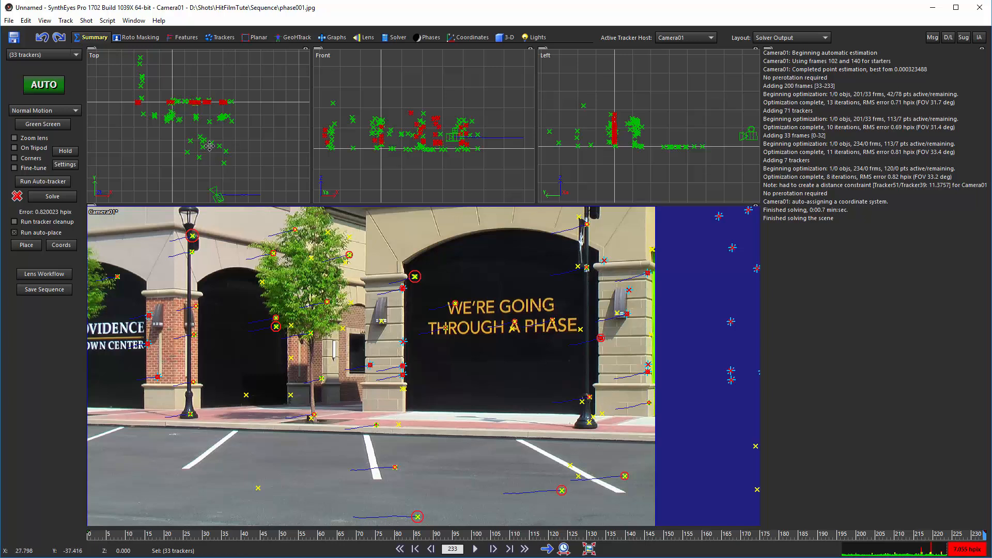
# Create a tall cylinder in the Top view so it stands on the sidewalk beside the "We're Going Through a Phase" archway.
pyautogui.rightClick(192, 84)
pyautogui.moveTo(274, 113)
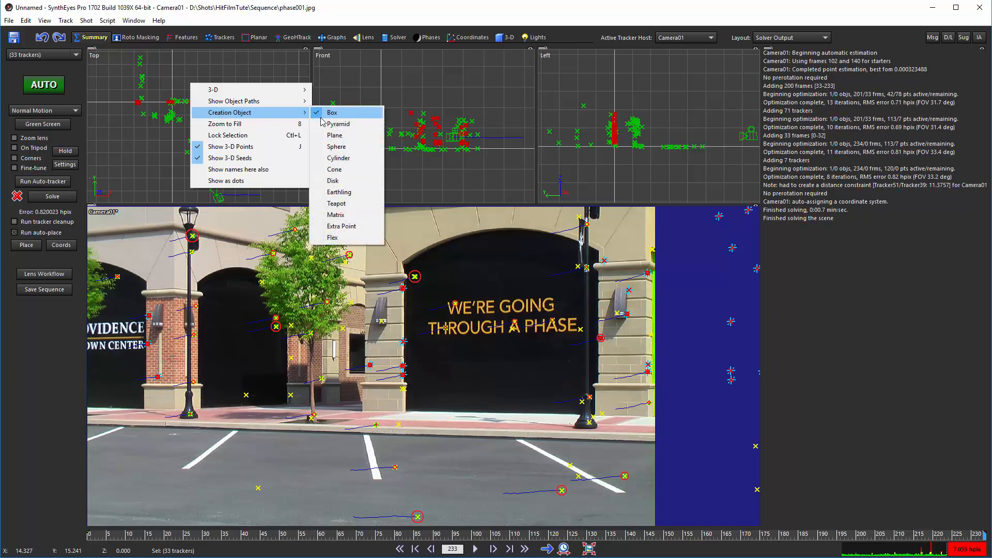
pyautogui.click(341, 158)
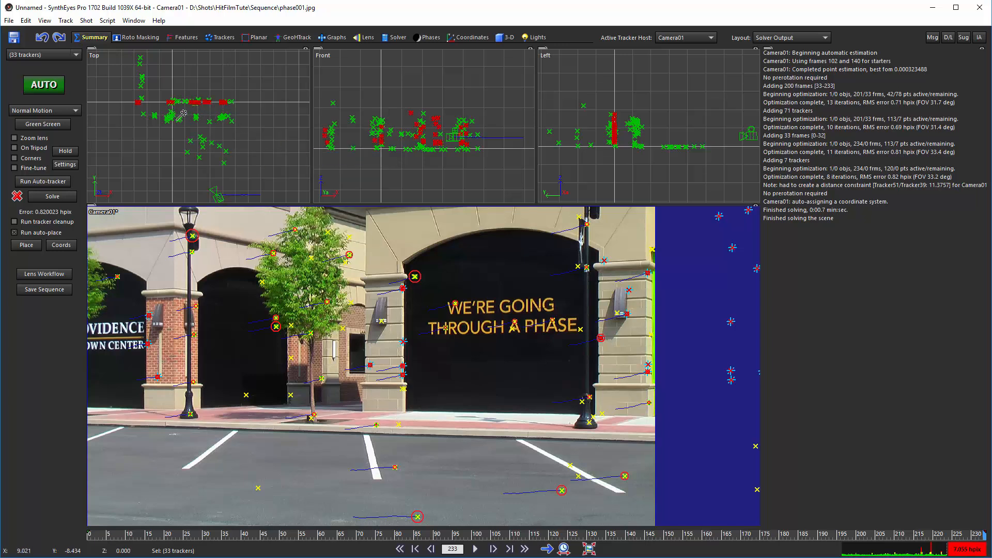
pyautogui.click(184, 110)
pyautogui.moveTo(184, 110); pyautogui.dragTo(194, 93)
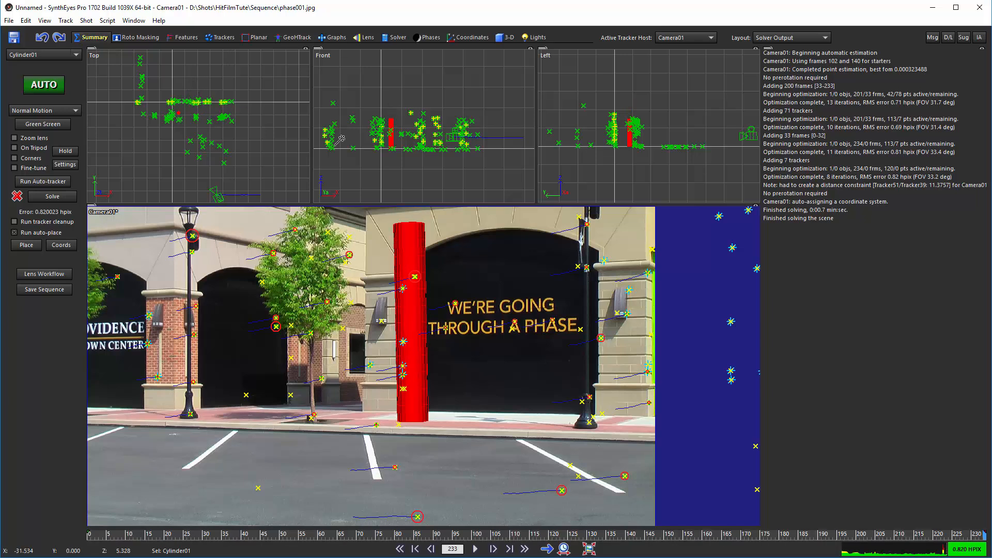
# Create a sphere in the Top view at frame 85, resting on the sidewalk in front of the lime-green door.
pyautogui.rightClick(214, 114)
pyautogui.moveTo(288, 142)
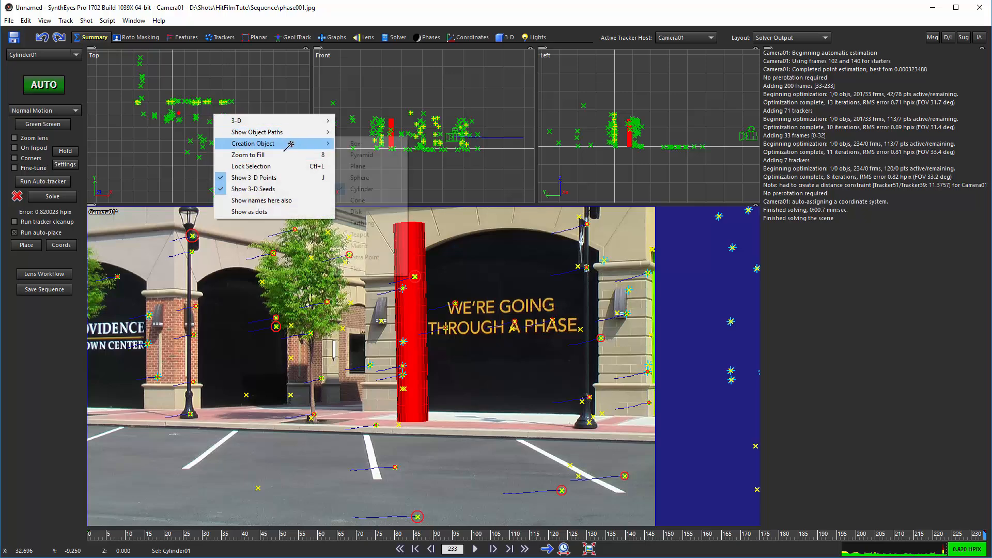
pyautogui.click(353, 179)
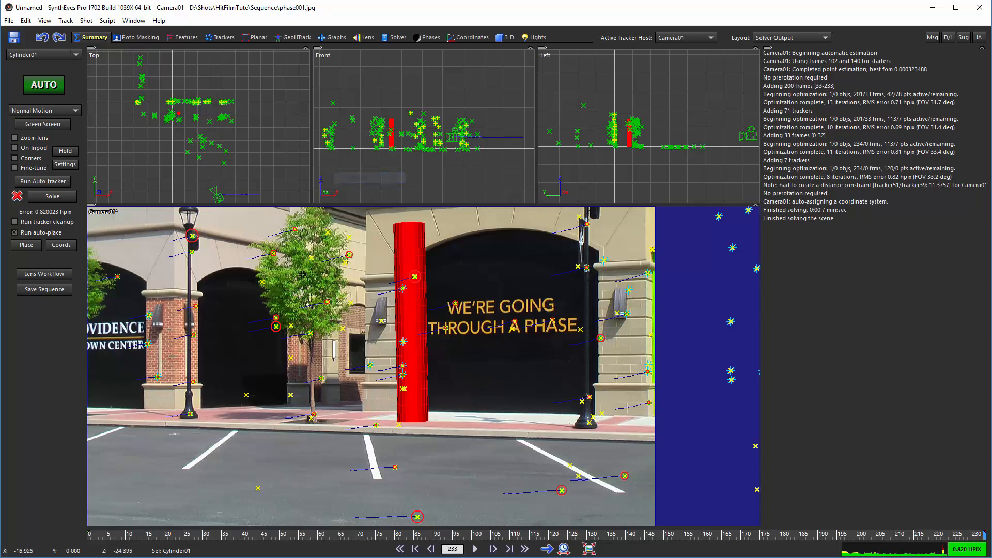
pyautogui.moveTo(349, 535); pyautogui.dragTo(416, 536)
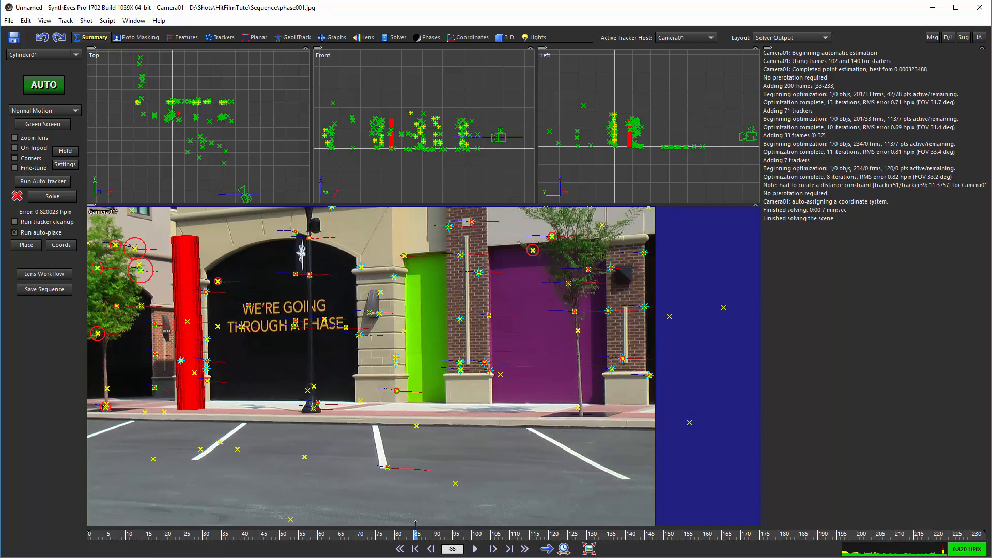
pyautogui.moveTo(206, 117); pyautogui.dragTo(207, 110)
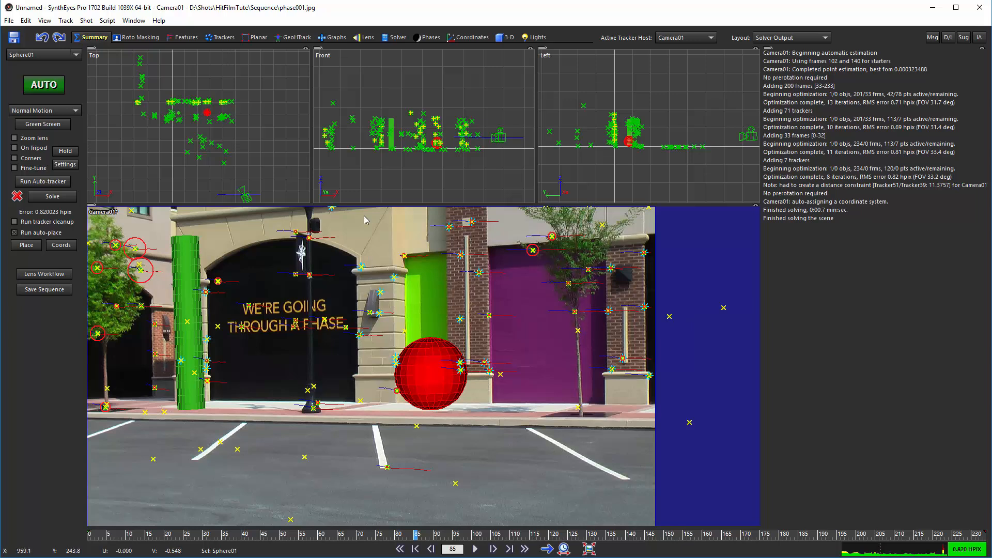
# In the perspective view locked to the camera, add a card over the "We're Going Through a Phase" wall, aligned to the trackers on its lettering.
pyautogui.click(295, 37)
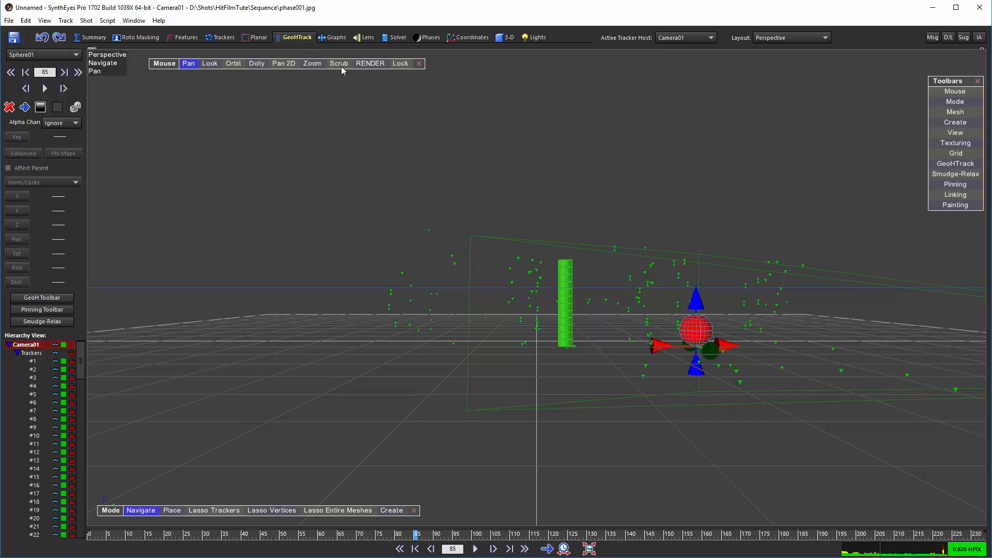
pyautogui.click(393, 63)
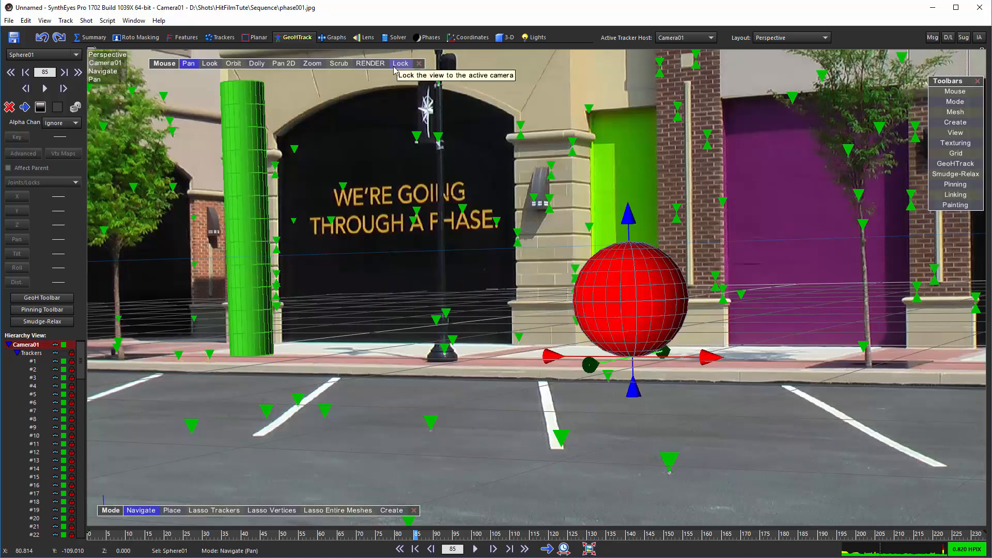
pyautogui.rightClick(361, 130)
pyautogui.moveTo(468, 208)
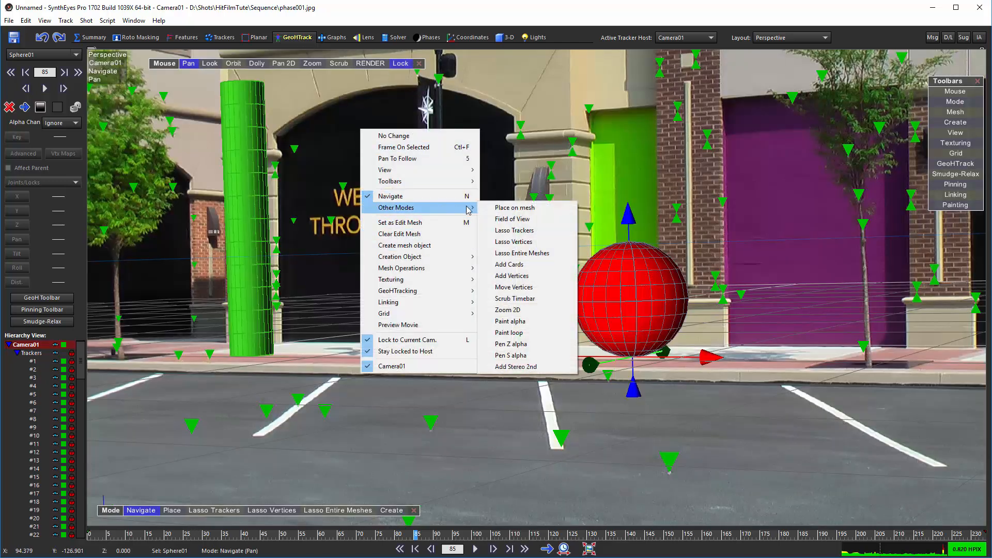
pyautogui.click(496, 264)
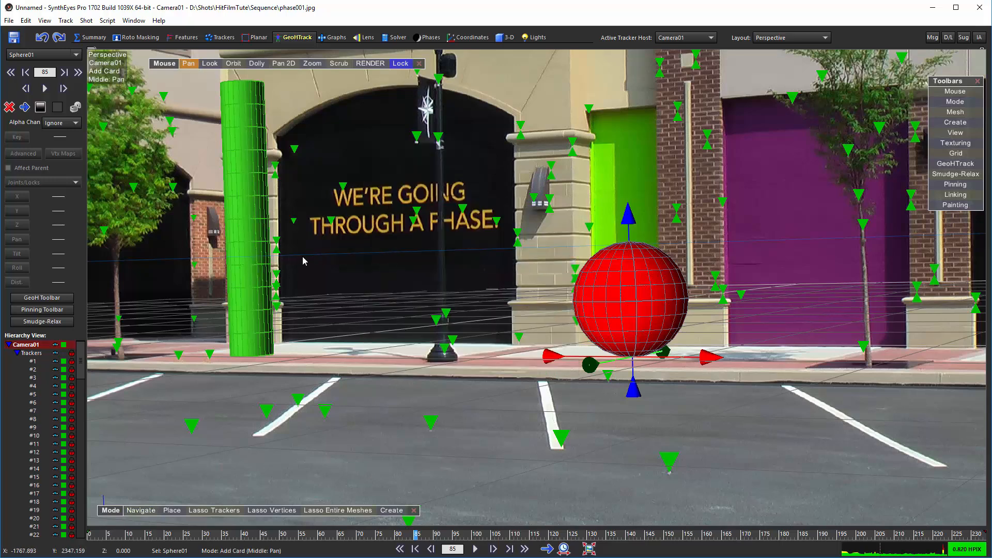
pyautogui.moveTo(316, 255)
pyautogui.mouseDown()
pyautogui.moveTo(328, 171)
pyautogui.moveTo(416, 178)
pyautogui.moveTo(362, 262)
pyautogui.mouseUp()
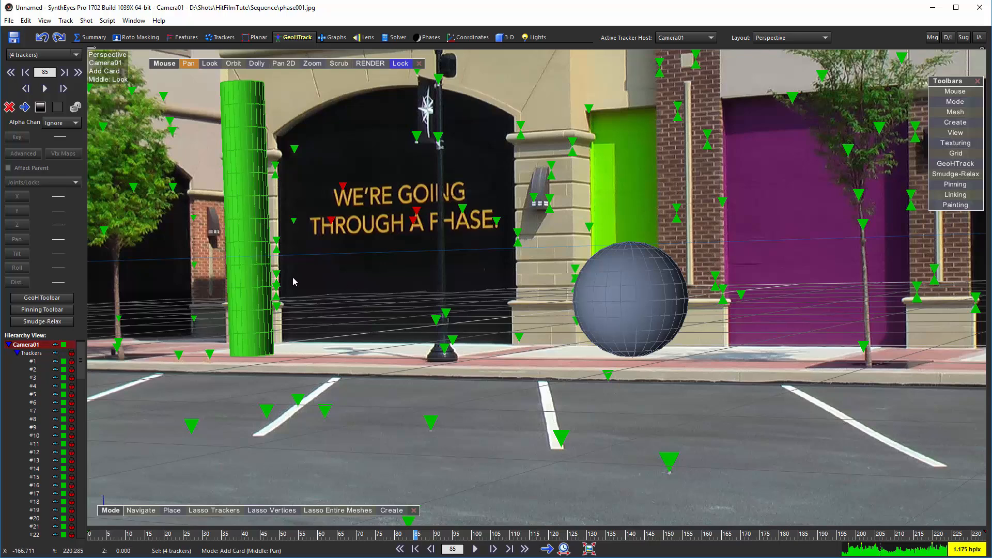
pyautogui.moveTo(293, 281); pyautogui.dragTo(497, 122)
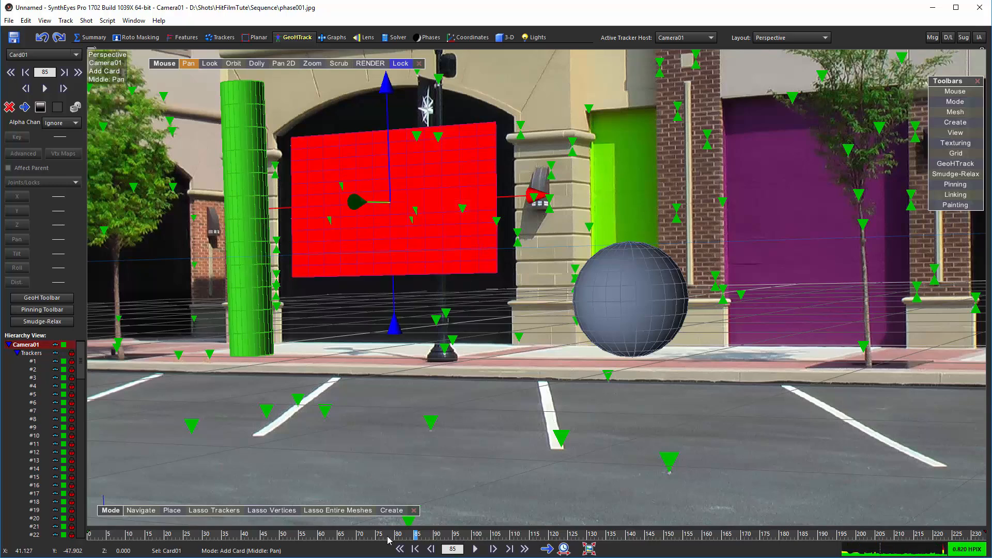
# Add a second card flat on the parking lot, aligned to the six pavement trackers lassoed at frame 0.
pyautogui.moveTo(387, 537); pyautogui.dragTo(0, 524)
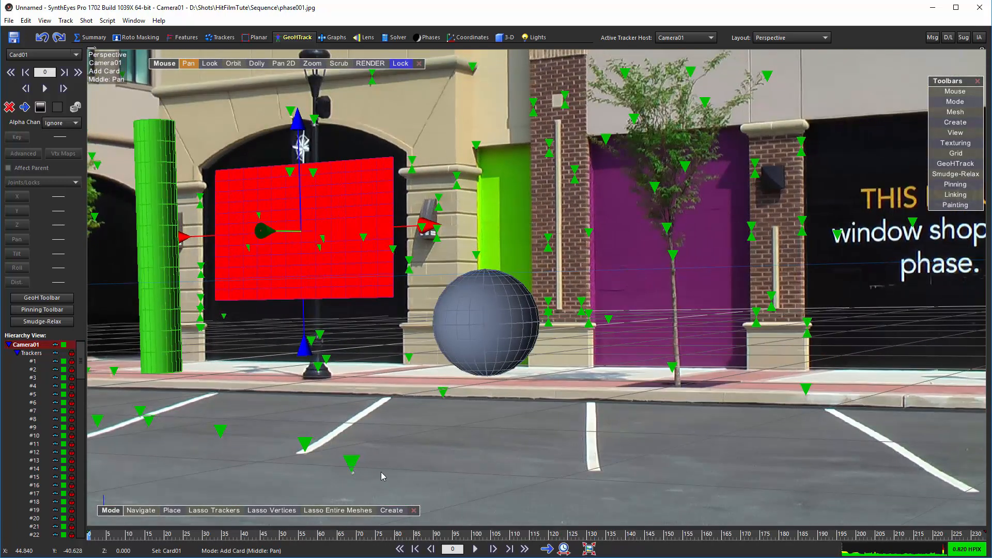
pyautogui.moveTo(380, 472)
pyautogui.mouseDown()
pyautogui.moveTo(351, 423)
pyautogui.moveTo(289, 377)
pyautogui.moveTo(155, 424)
pyautogui.moveTo(380, 471)
pyautogui.mouseUp()
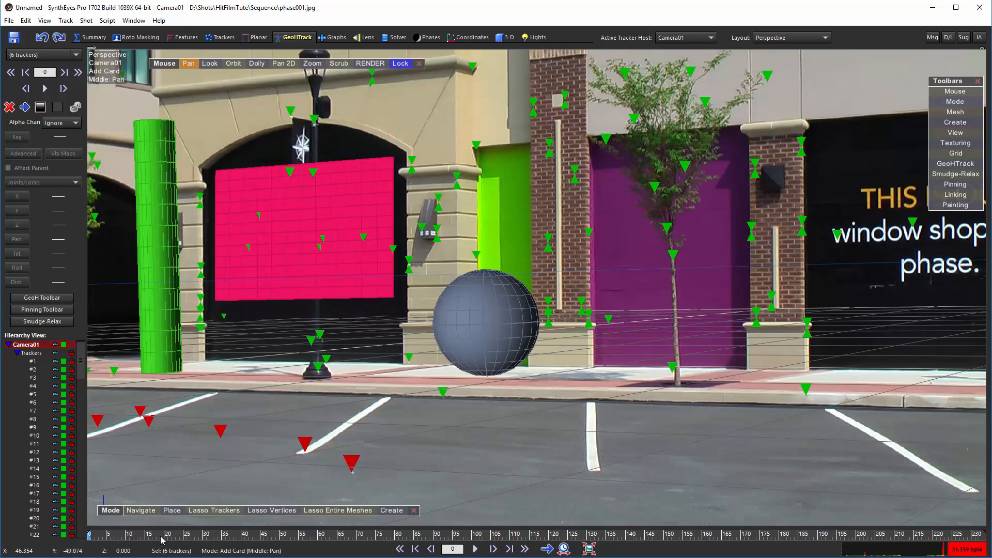
pyautogui.moveTo(162, 539); pyautogui.dragTo(493, 532)
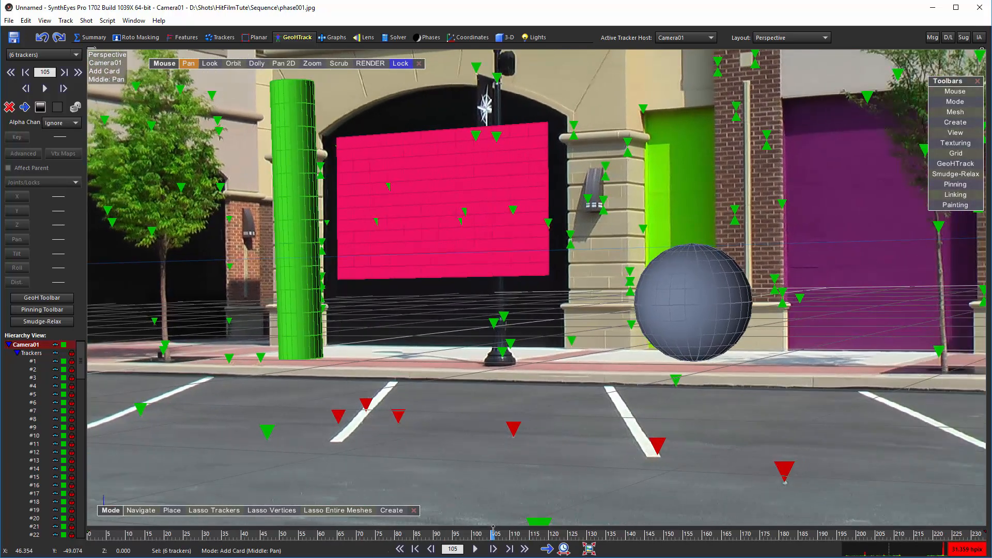
pyautogui.moveTo(254, 481); pyautogui.dragTo(991, 399)
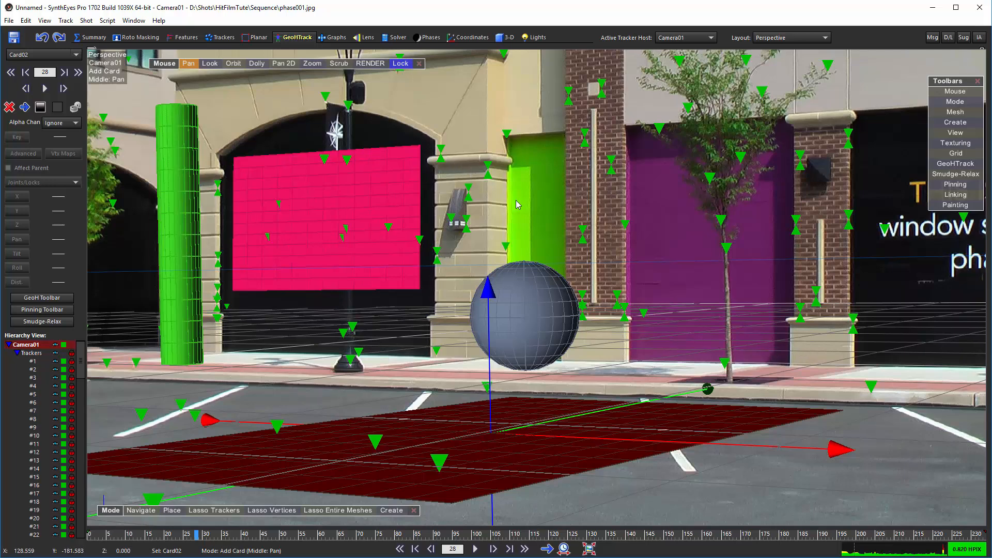
# Open the Texture Control Panel and move it clear of the cylinder and wall card.
pyautogui.hotkey('shift', 't')
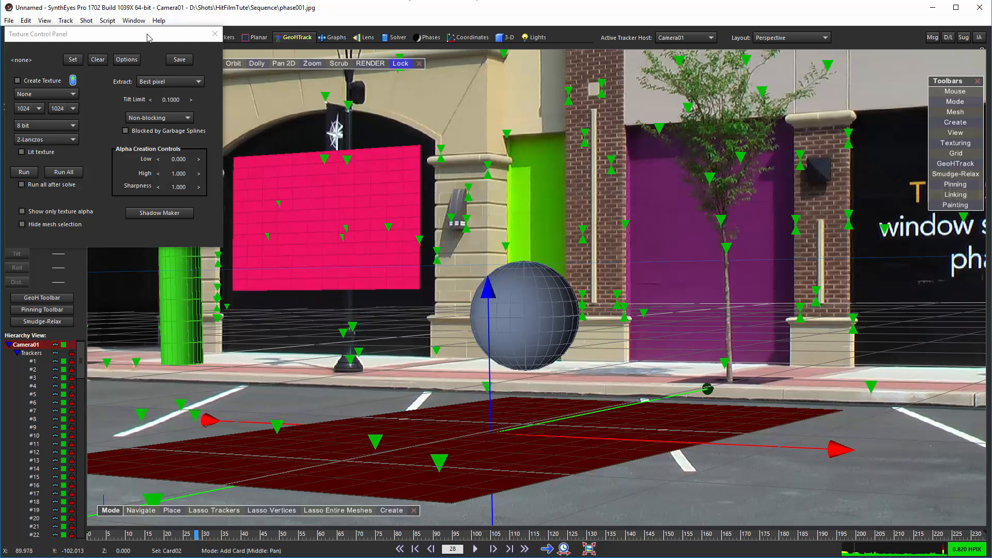
pyautogui.moveTo(148, 35); pyautogui.dragTo(720, 171)
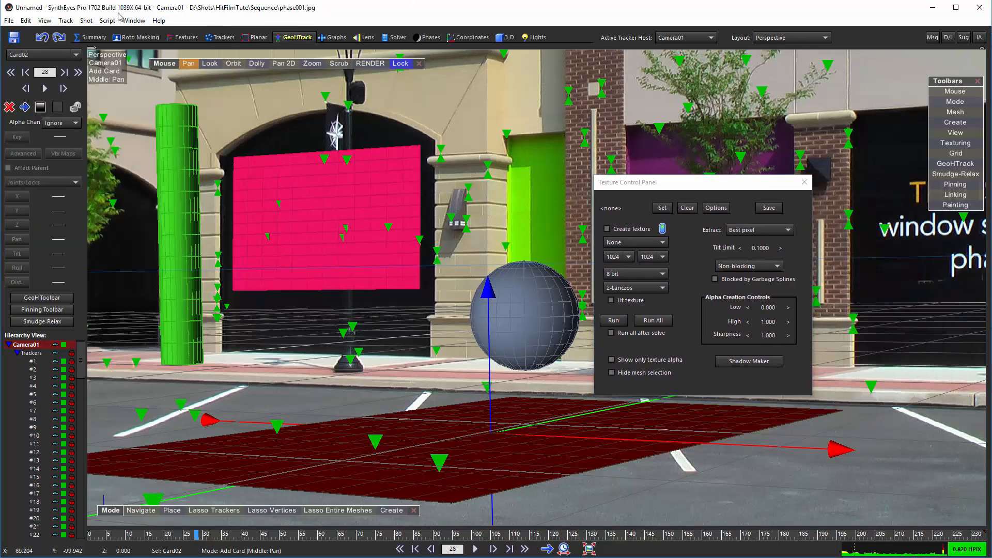
pyautogui.click(133, 20)
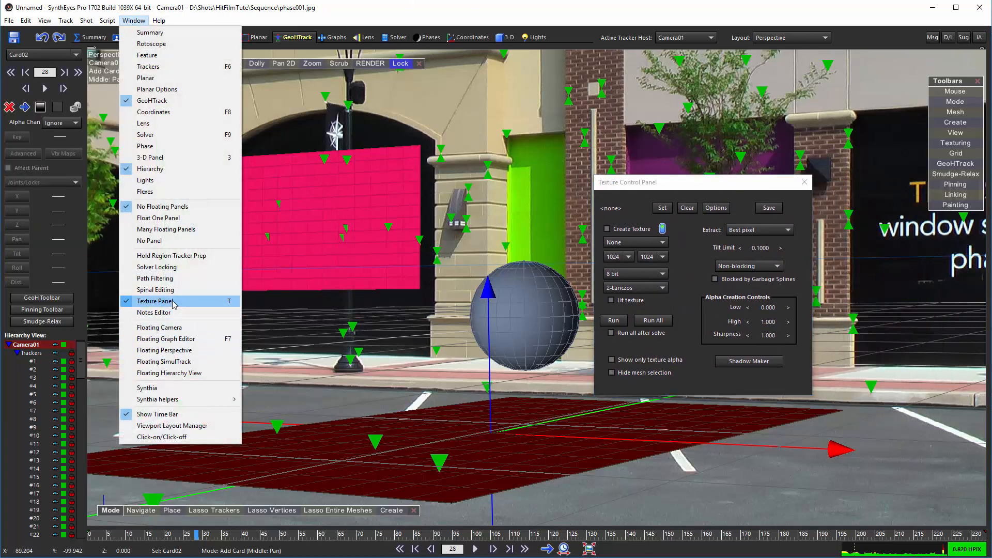
pyautogui.click(729, 182)
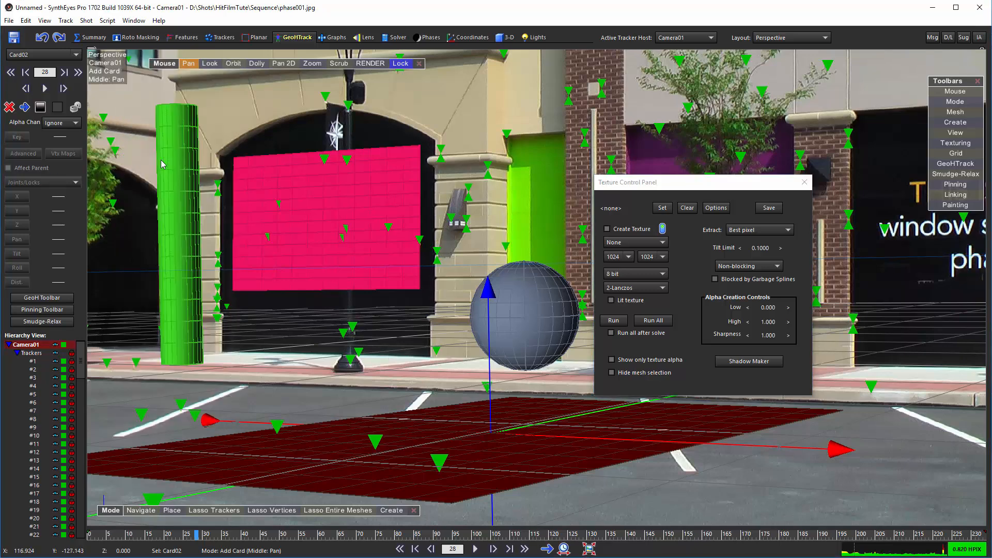
# Apply magad.png from the HitFilmTute folder as the texture of the cylinder.
pyautogui.click(178, 159)
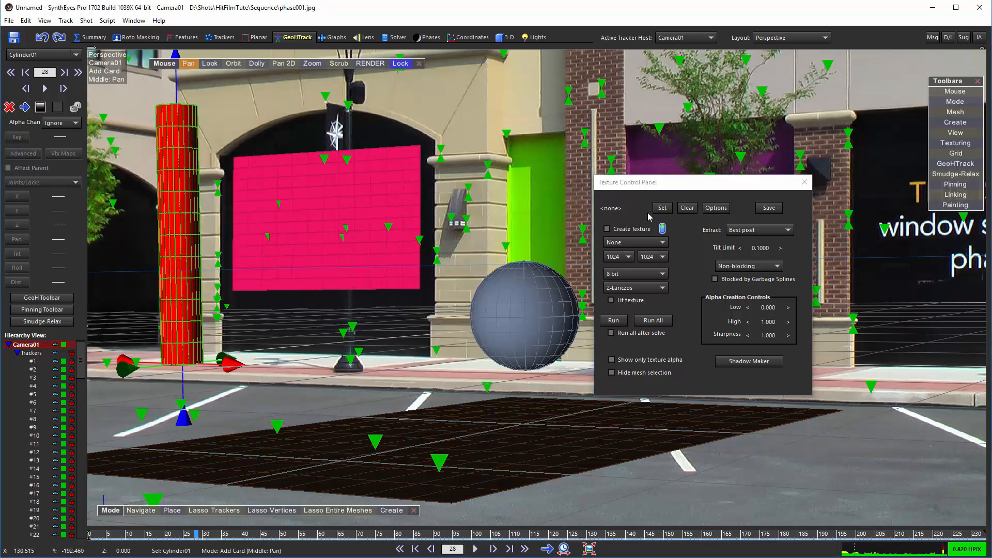
pyautogui.click(669, 208)
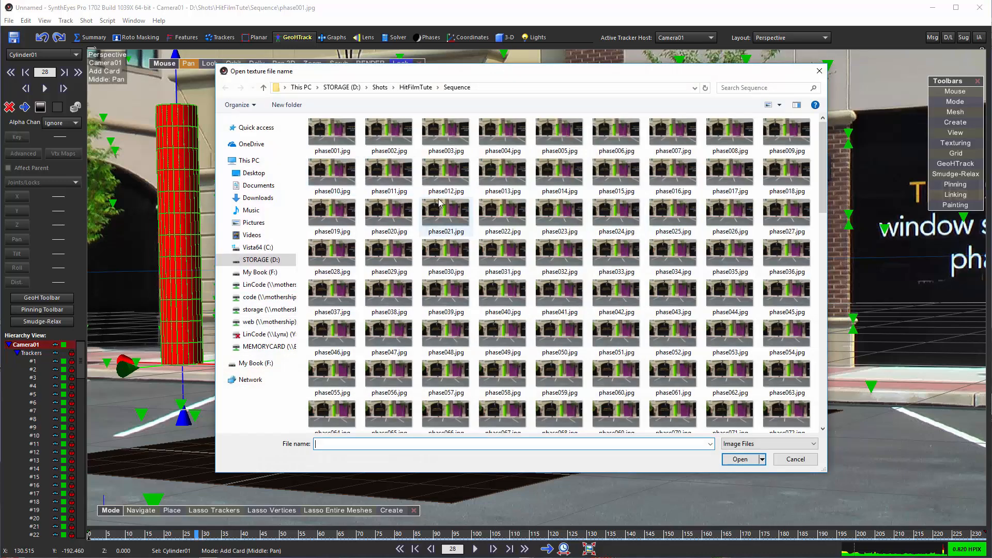
pyautogui.click(417, 87)
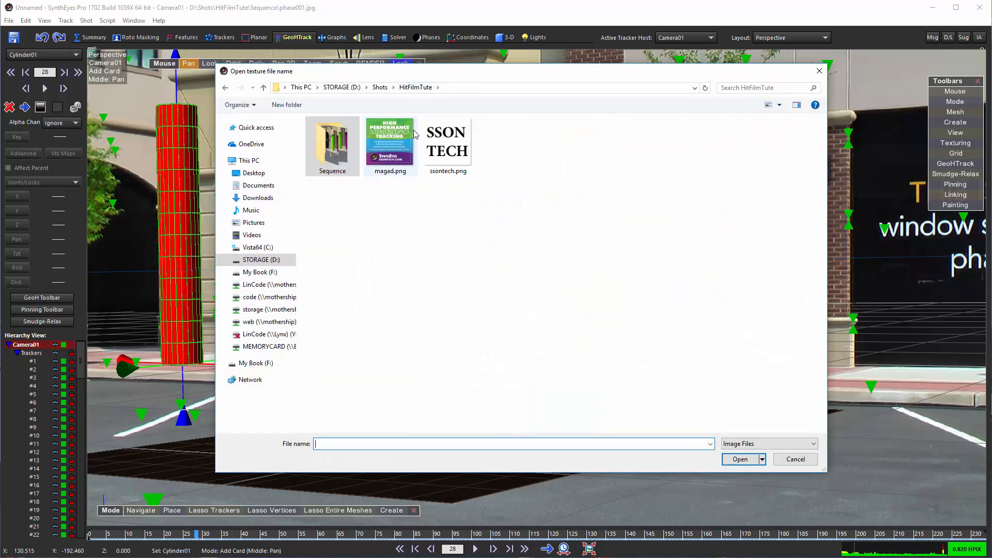
pyautogui.doubleClick(380, 137)
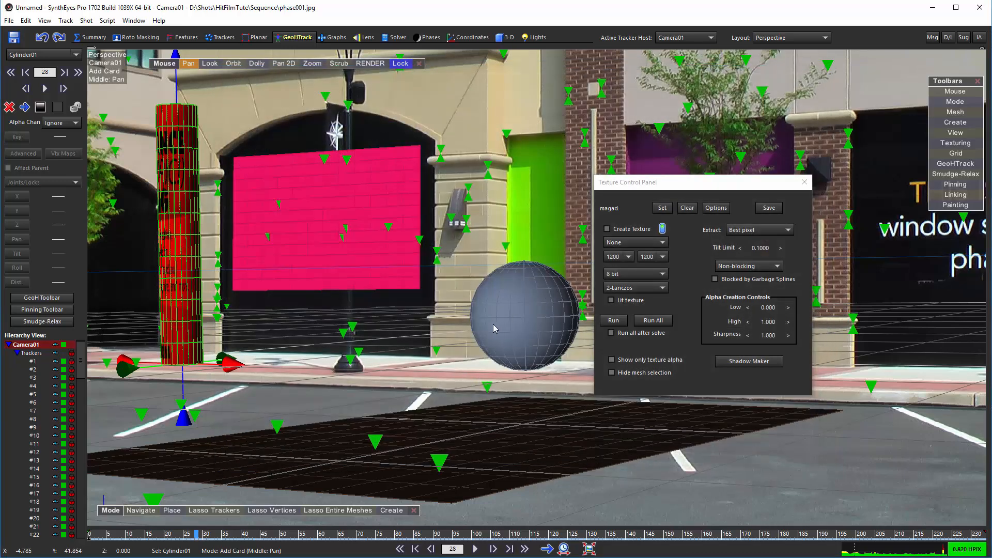
# Apply ssontech.png as the texture of the card lying on the parking lot.
pyautogui.click(527, 445)
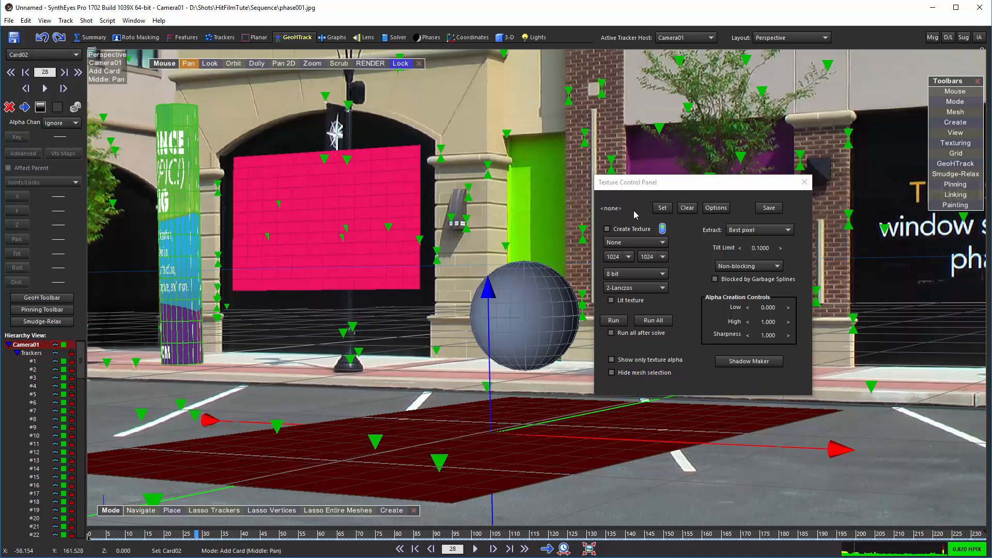
pyautogui.click(661, 209)
pyautogui.doubleClick(448, 147)
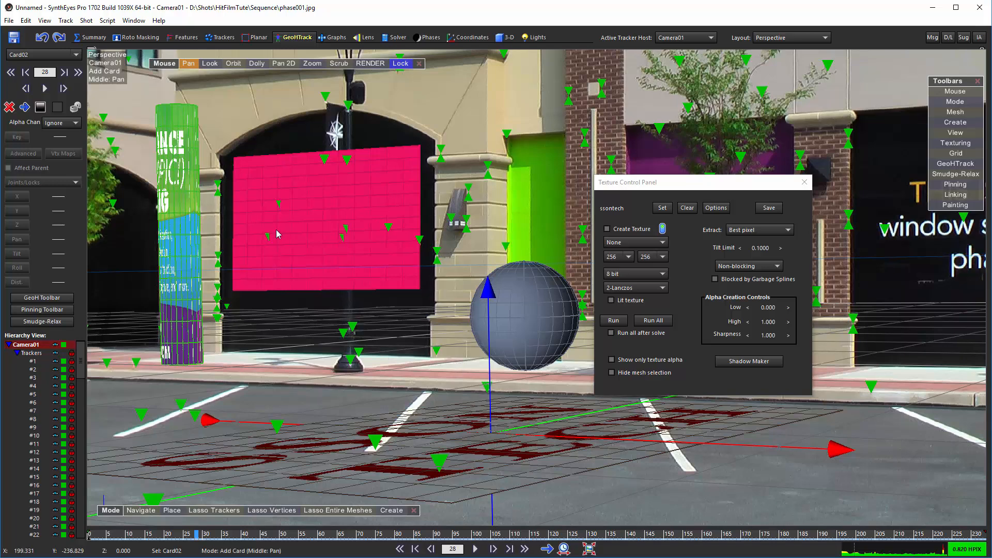
# Select the cylinder, bring up its 3-D mesh settings and close the Texture Control Panel.
pyautogui.click(178, 218)
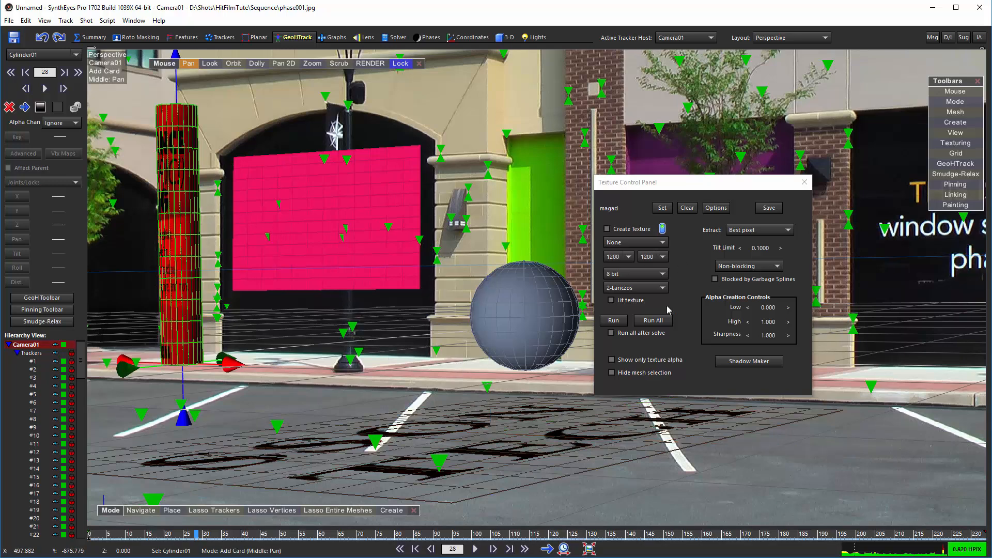
pyautogui.click(622, 300)
pyautogui.click(502, 38)
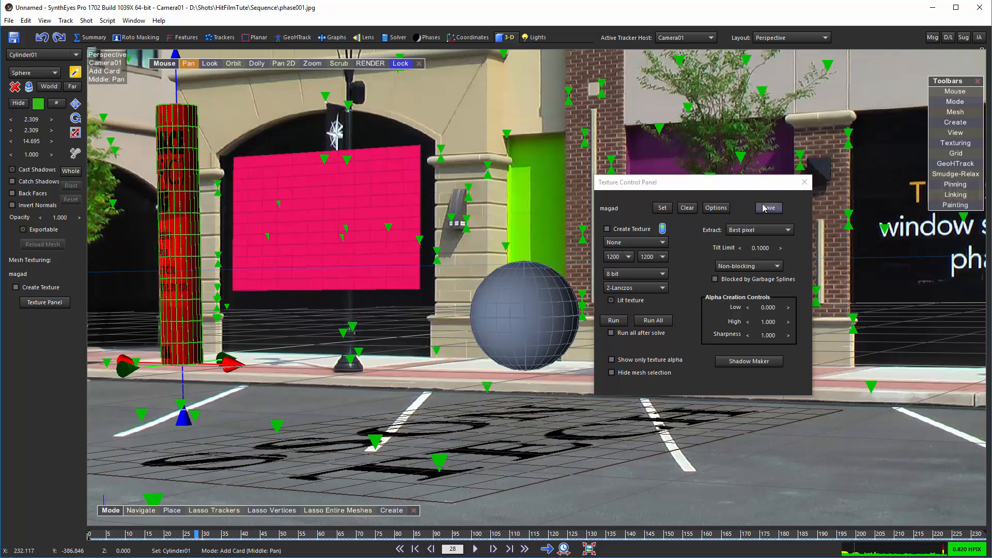
pyautogui.click(805, 184)
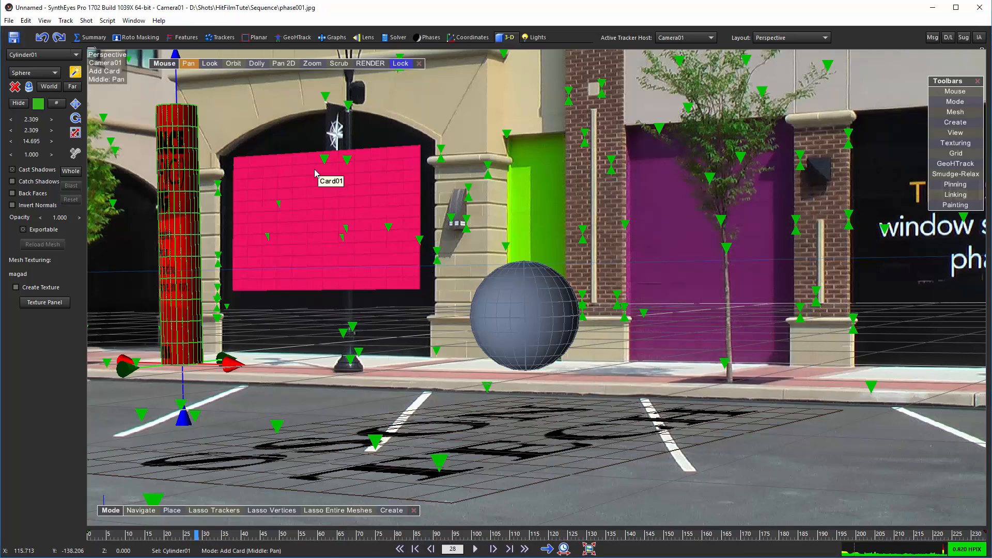
# Export the scene as a Hitfilm Project to phase.hfp, replacing the existing file, with Extra Scaling 10 and planar trackers included as such.
pyautogui.click(10, 23)
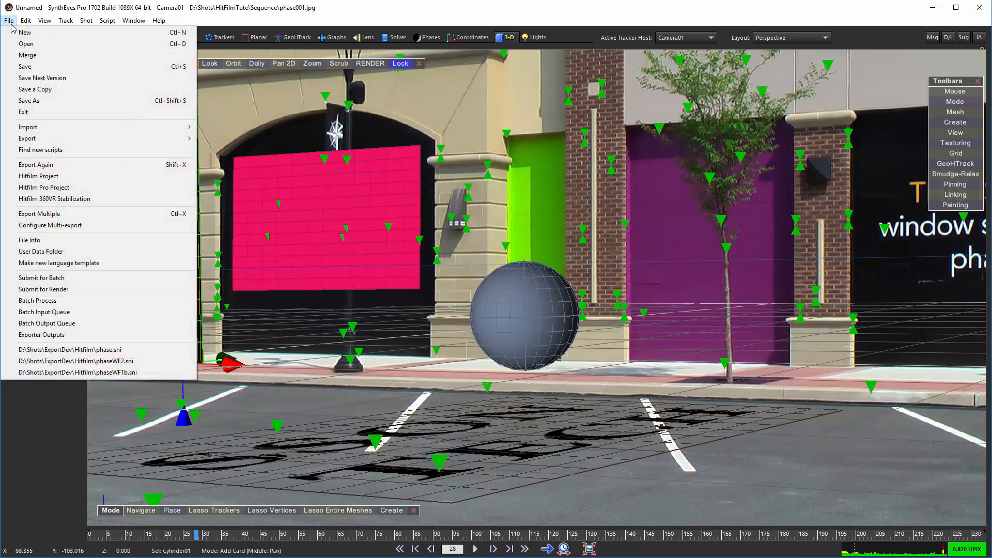
pyautogui.click(60, 176)
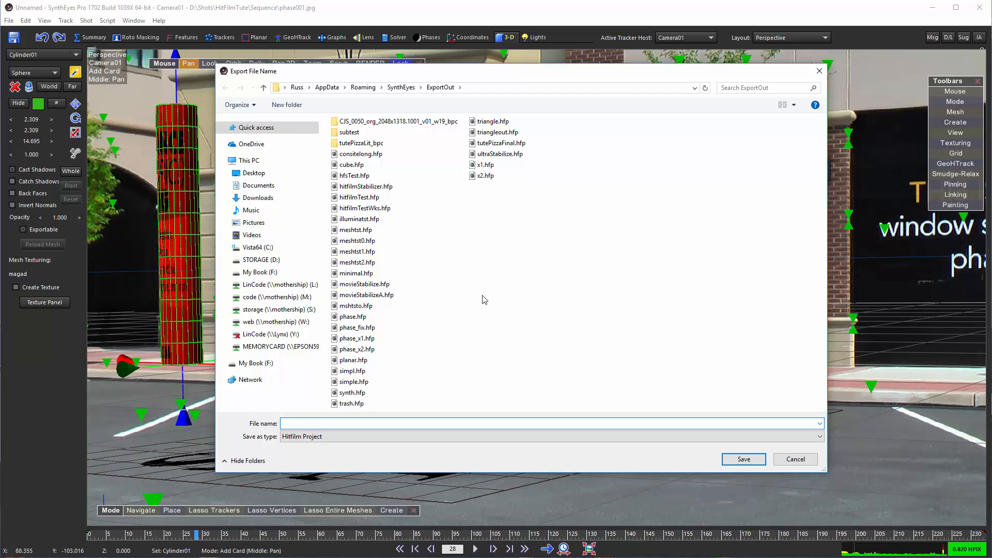
pyautogui.click(353, 316)
pyautogui.click(744, 459)
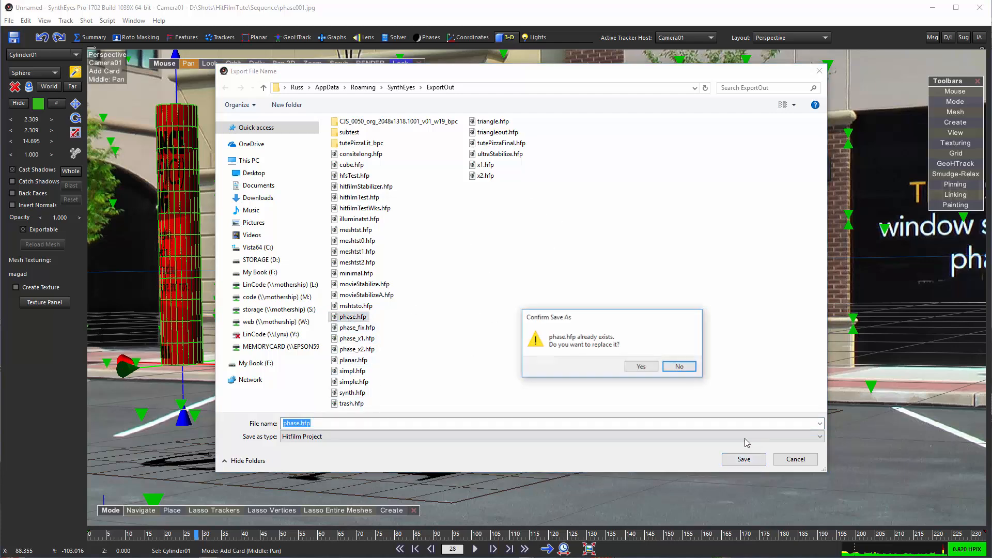
pyautogui.click(641, 368)
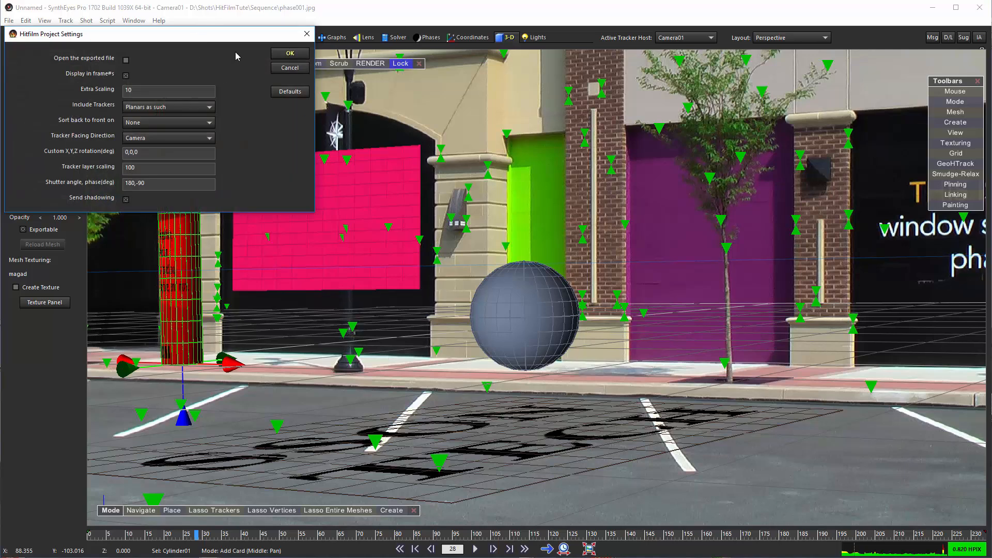
pyautogui.moveTo(199, 36); pyautogui.dragTo(464, 144)
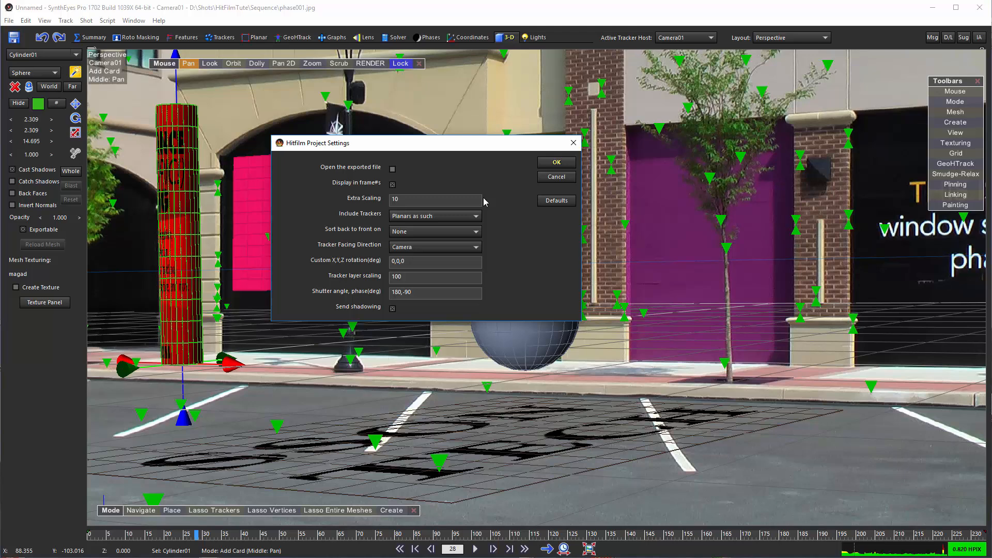
pyautogui.click(392, 170)
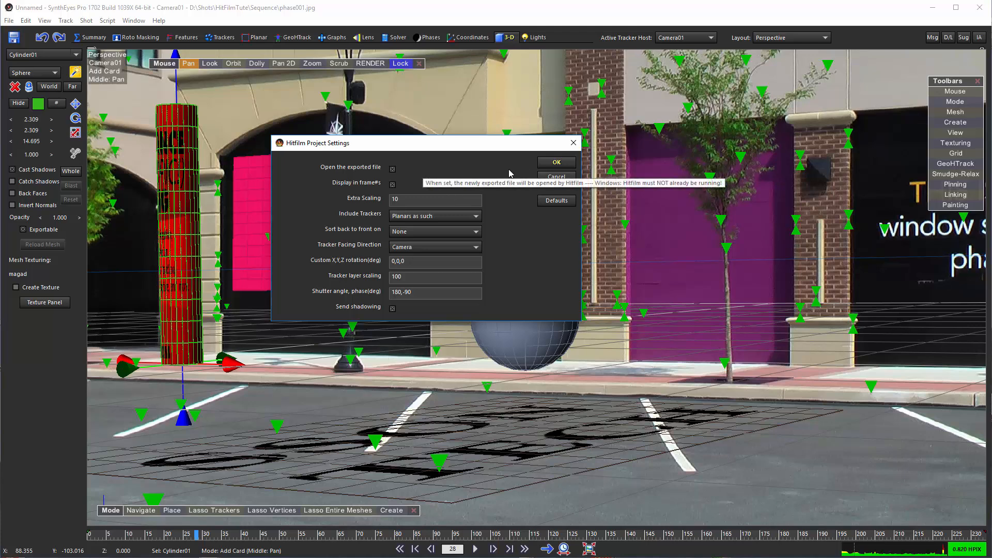
pyautogui.click(556, 162)
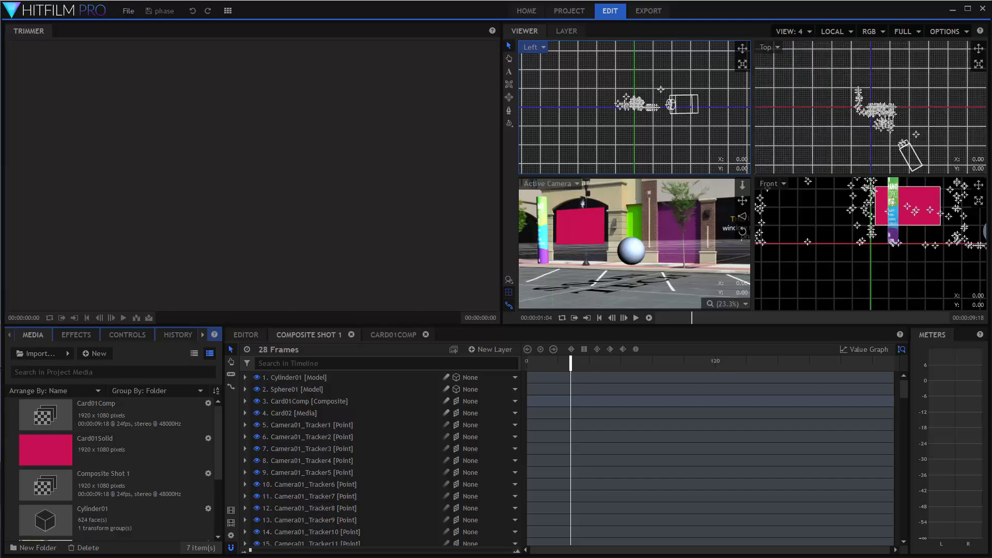
# In HitFilm, move to frame 119 of Composite Shot 1 and select all point layers from Camera01_Tracker1 to Camera01_Tracker120.
pyautogui.moveTo(631, 368); pyautogui.dragTo(714, 398)
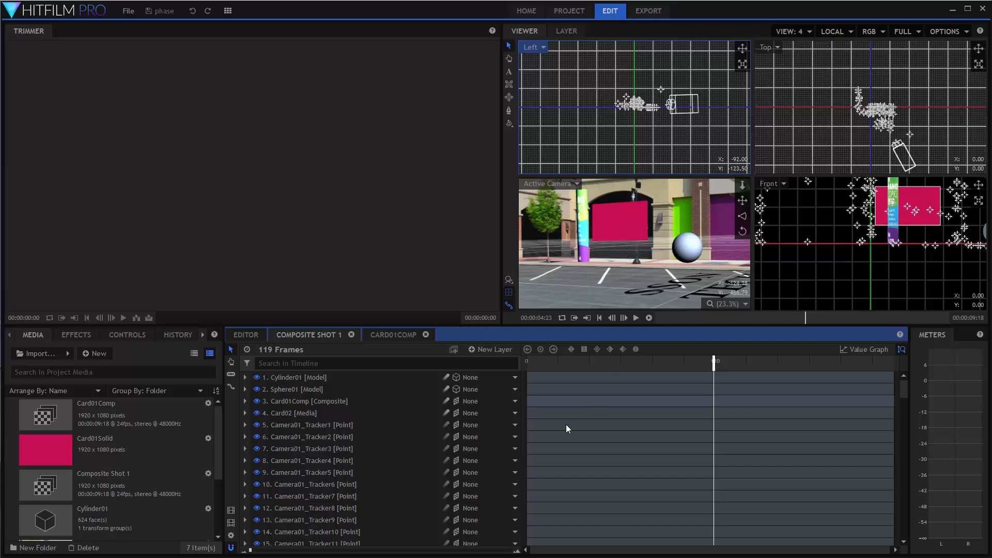
pyautogui.click(333, 425)
pyautogui.scroll(-20, 333, 426)
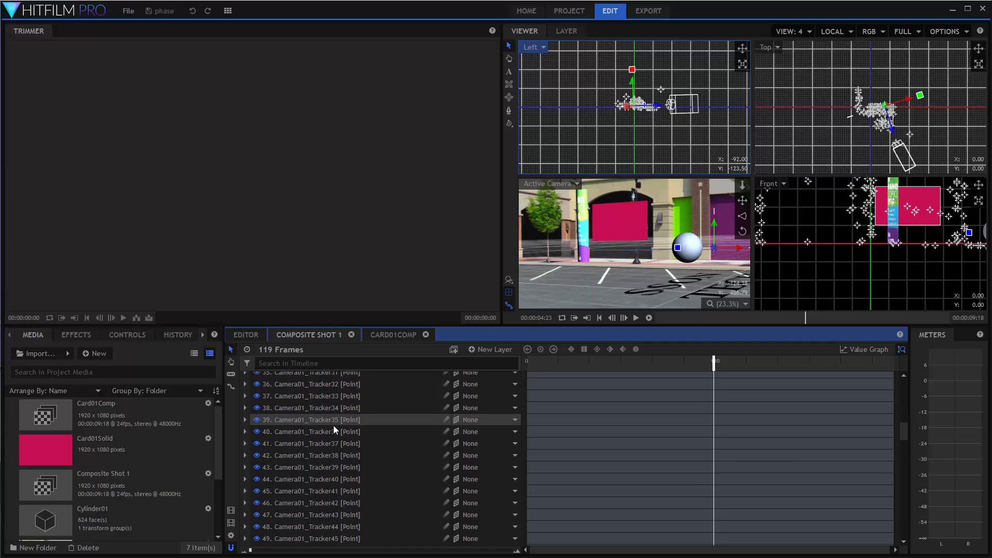
pyautogui.scroll(-16, 333, 426)
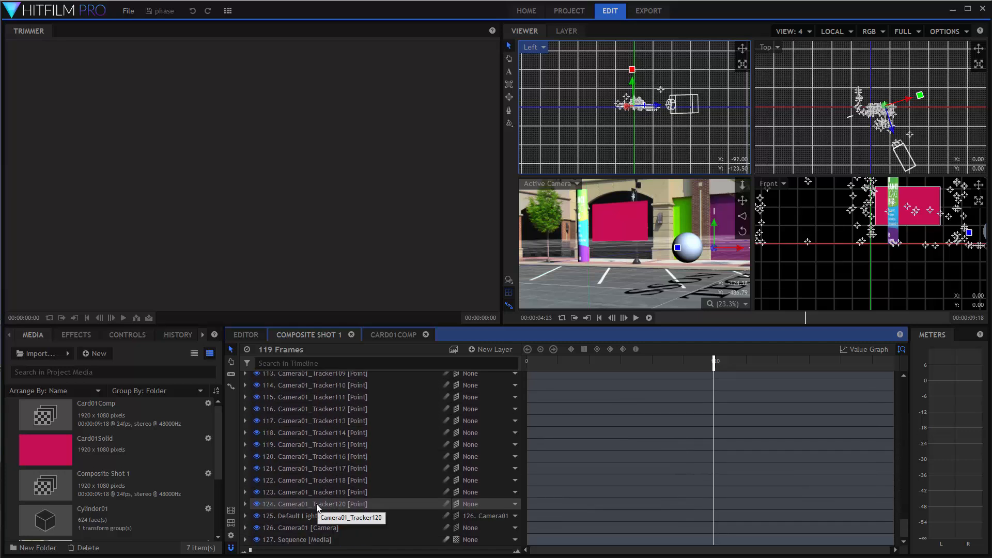
pyautogui.keyDown('shift'); pyautogui.click(316, 503); pyautogui.keyUp('shift')
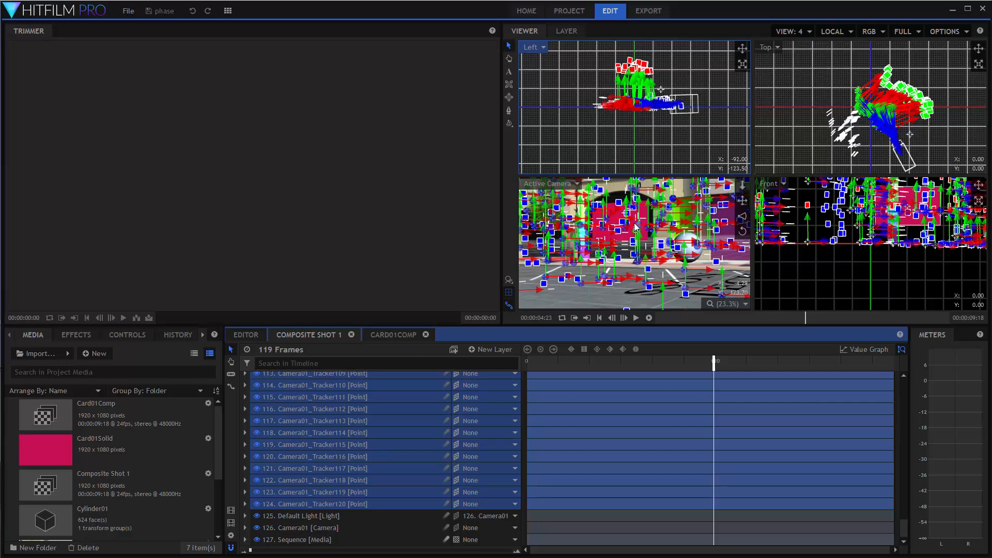
# Examine the selected tracker points in the Active Camera view, deselect them, and inspect the point cloud in the Top and Left views.
pyautogui.scroll(3, 634, 237)
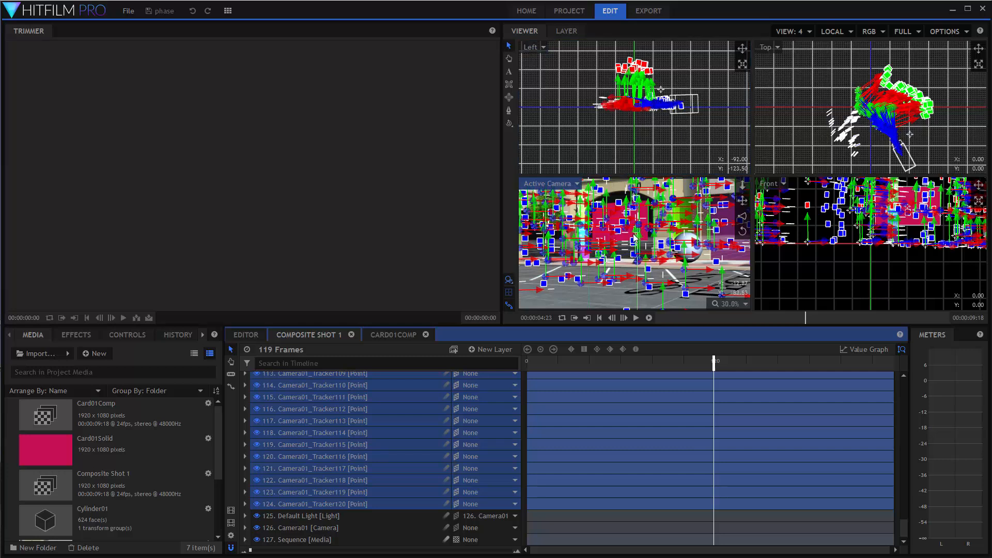
pyautogui.scroll(1, 634, 234)
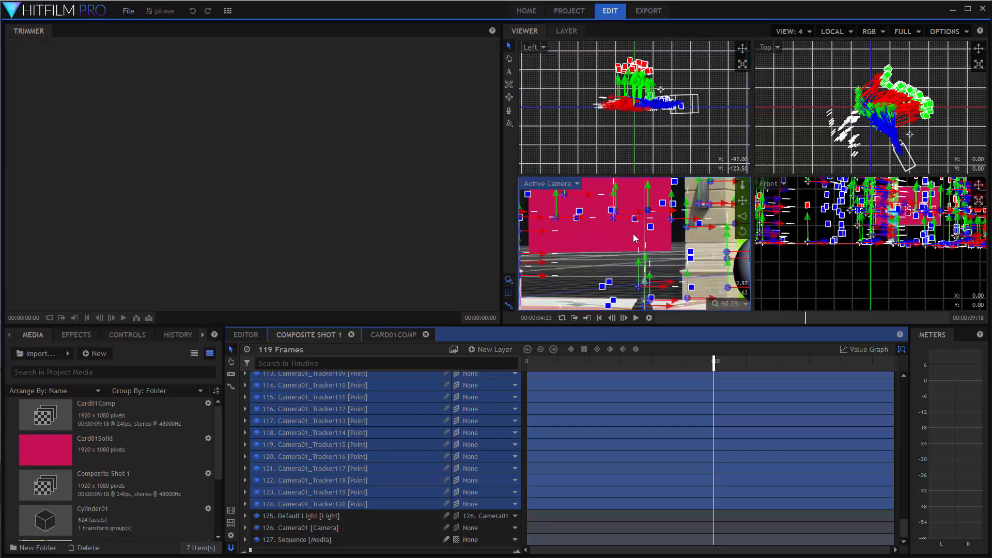
pyautogui.scroll(-3, 634, 234)
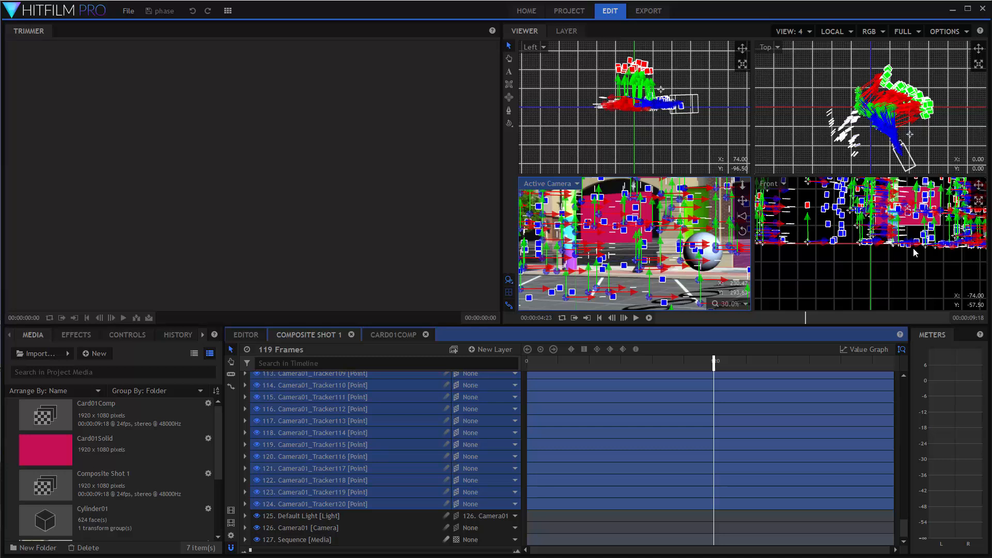
pyautogui.click(632, 128)
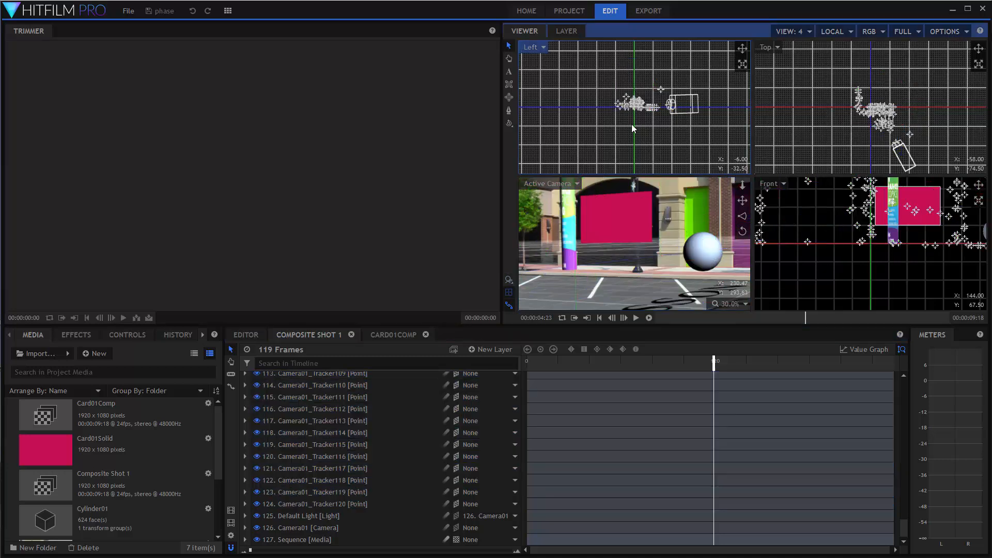
pyautogui.scroll(2, 904, 133)
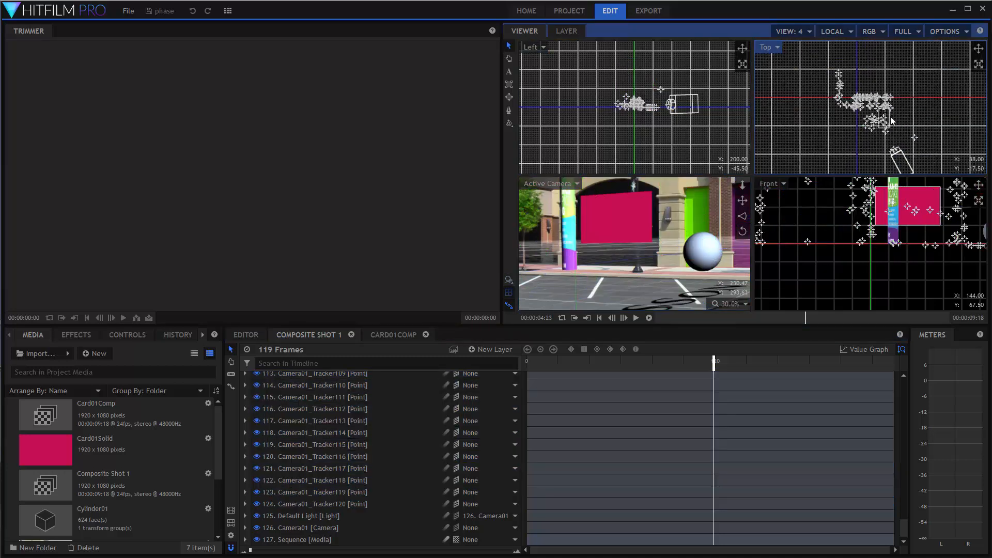
pyautogui.scroll(2, 891, 121)
pyautogui.scroll(3, 678, 102)
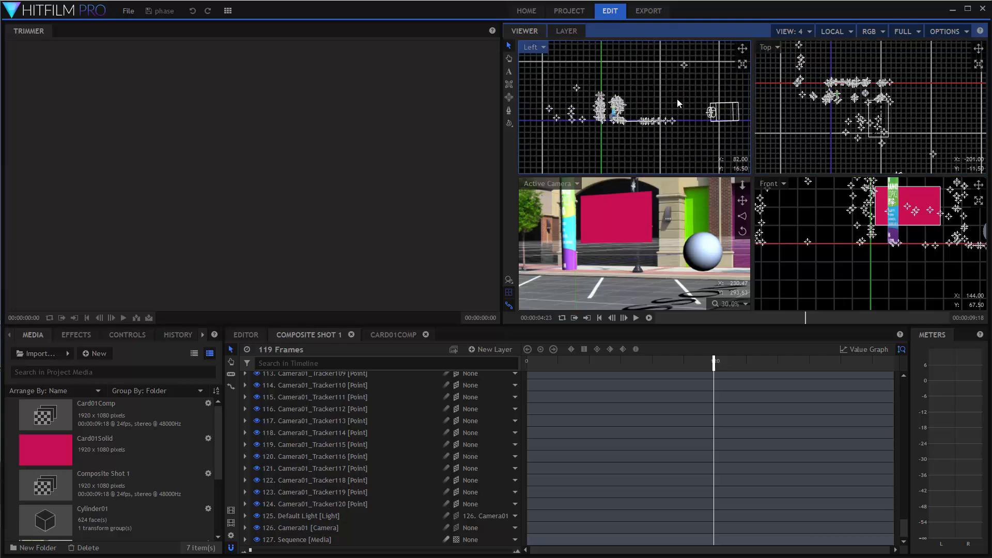
pyautogui.scroll(2, 676, 101)
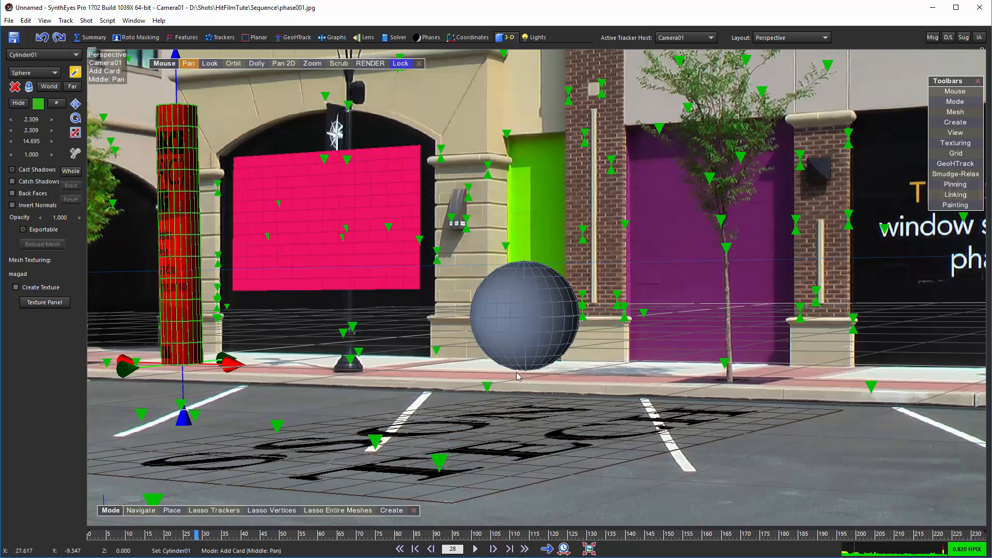
pyautogui.moveTo(864, 172)
pyautogui.mouseDown()
pyautogui.moveTo(726, 105)
pyautogui.moveTo(730, 291)
pyautogui.moveTo(815, 280)
pyautogui.mouseUp()
pyautogui.rightClick(815, 280)
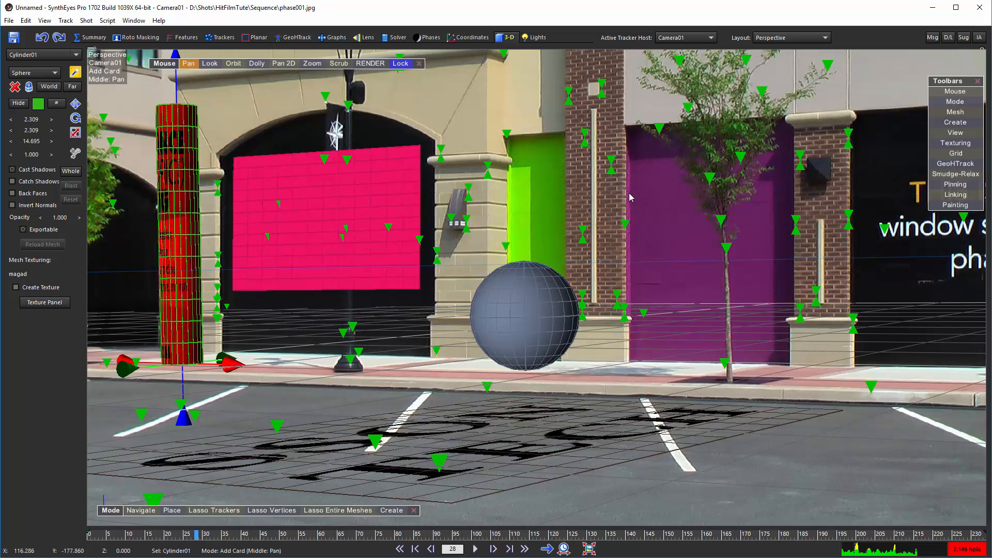
pyautogui.click(82, 37)
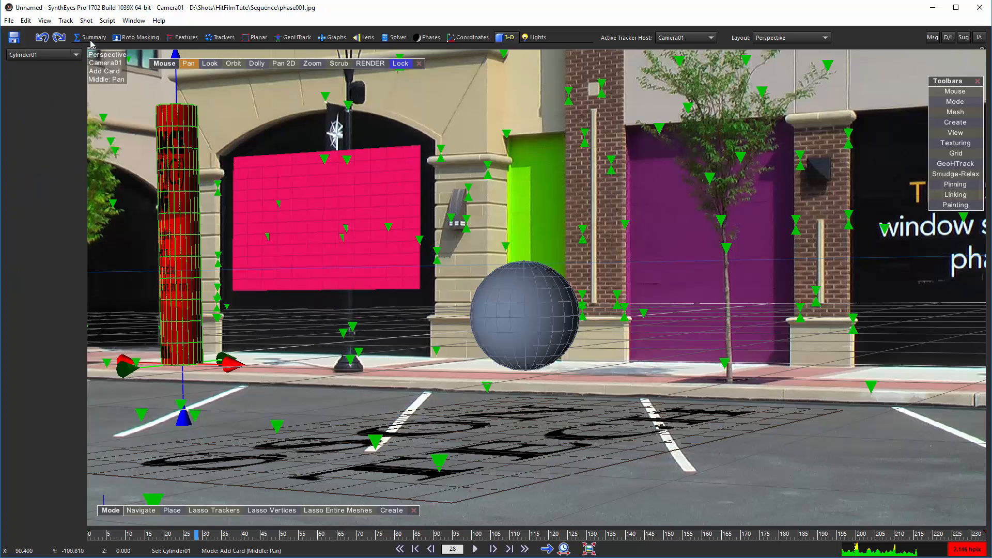
pyautogui.moveTo(815, 157)
pyautogui.mouseDown()
pyautogui.moveTo(595, 156)
pyautogui.moveTo(518, 332)
pyautogui.moveTo(849, 317)
pyautogui.moveTo(772, 151)
pyautogui.mouseUp()
pyautogui.click(505, 37)
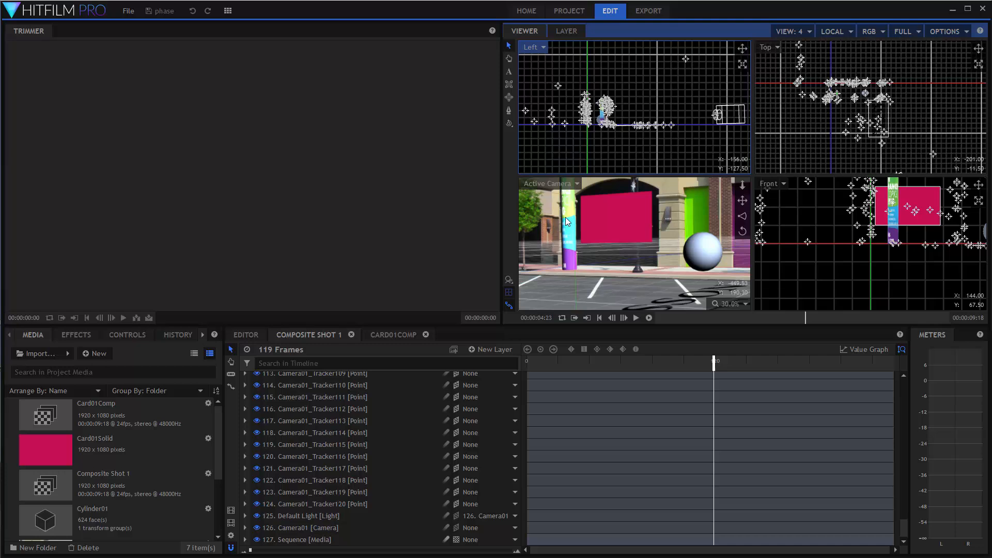
# In HitFilm, change the four-view viewer layout to a single Active Camera view.
pyautogui.click(786, 31)
pyautogui.click(785, 47)
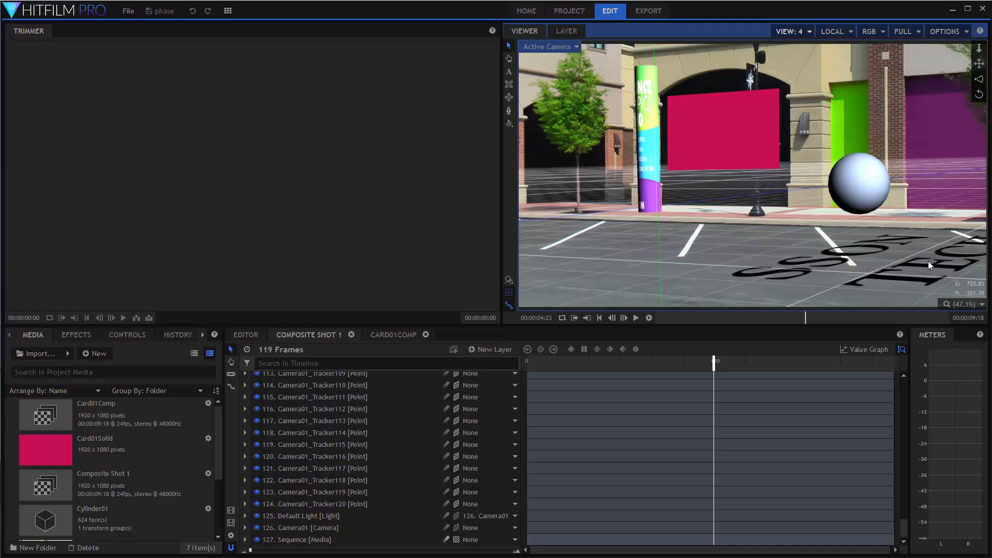
# Select the lettered card on the pavement and the crimson wall card in turn, and look through the project media for their sources.
pyautogui.click(831, 257)
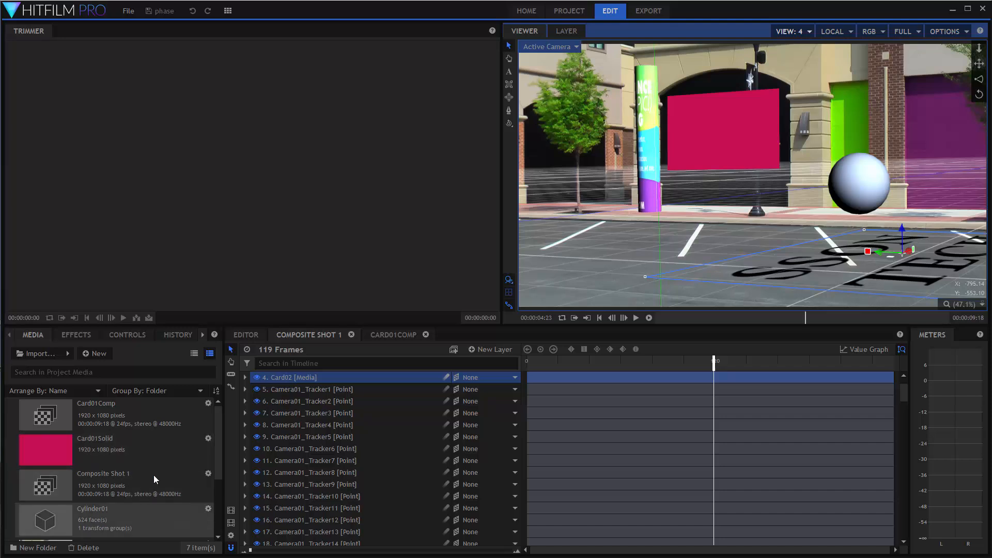
pyautogui.scroll(-2, 160, 462)
pyautogui.scroll(-1, 156, 471)
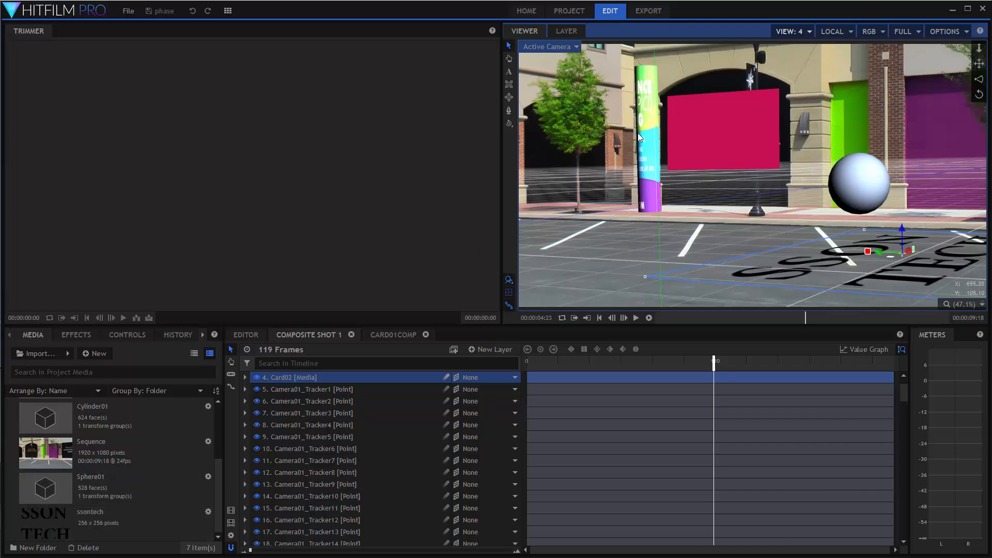
pyautogui.click(696, 139)
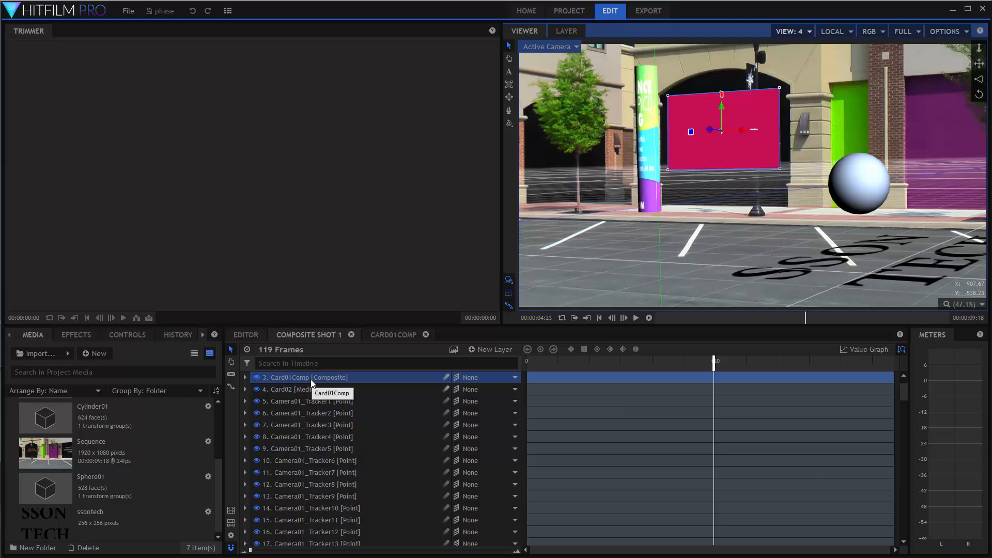
pyautogui.scroll(3, 175, 466)
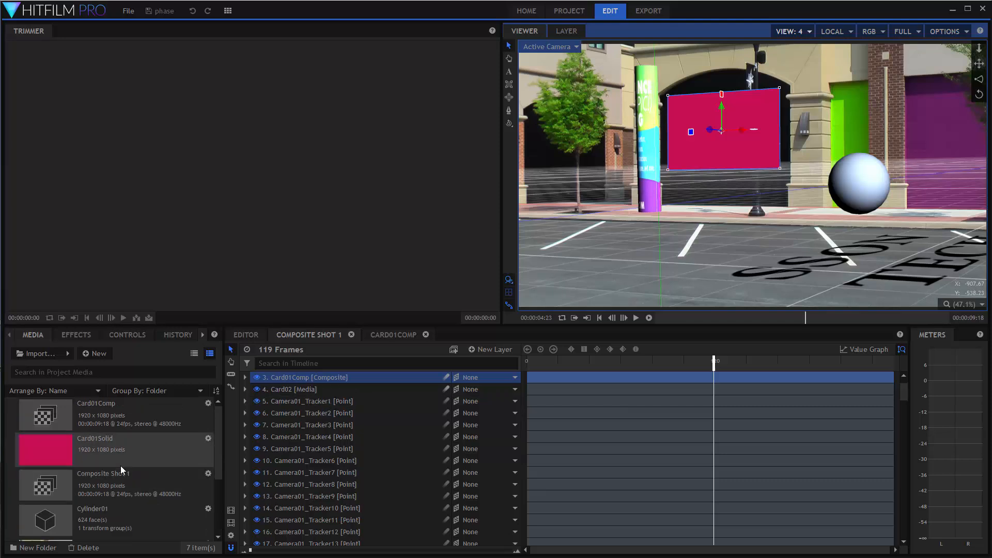
# Open the Card01Comp composite and add the ssontech image as a layer above Card01Solid.
pyautogui.click(395, 334)
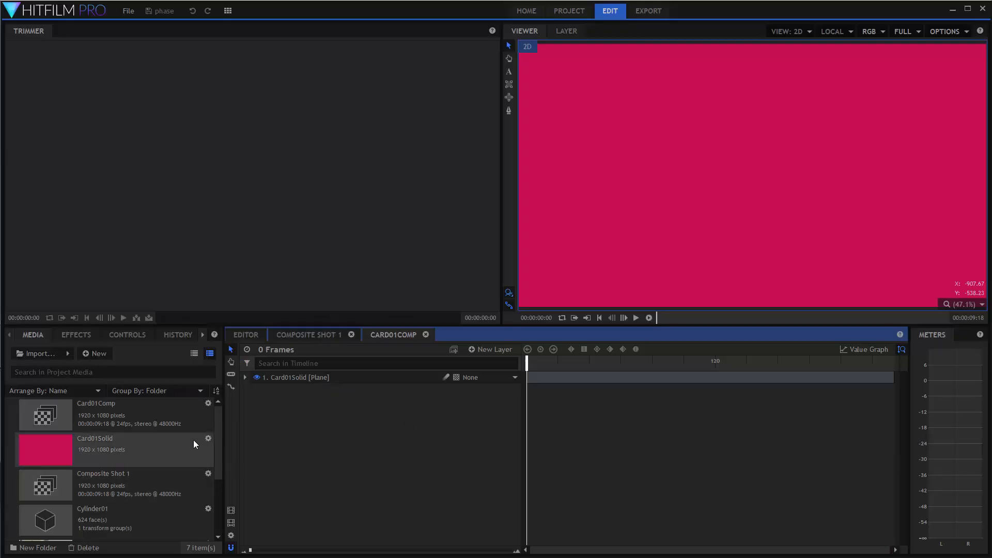
pyautogui.moveTo(216, 426); pyautogui.dragTo(215, 503)
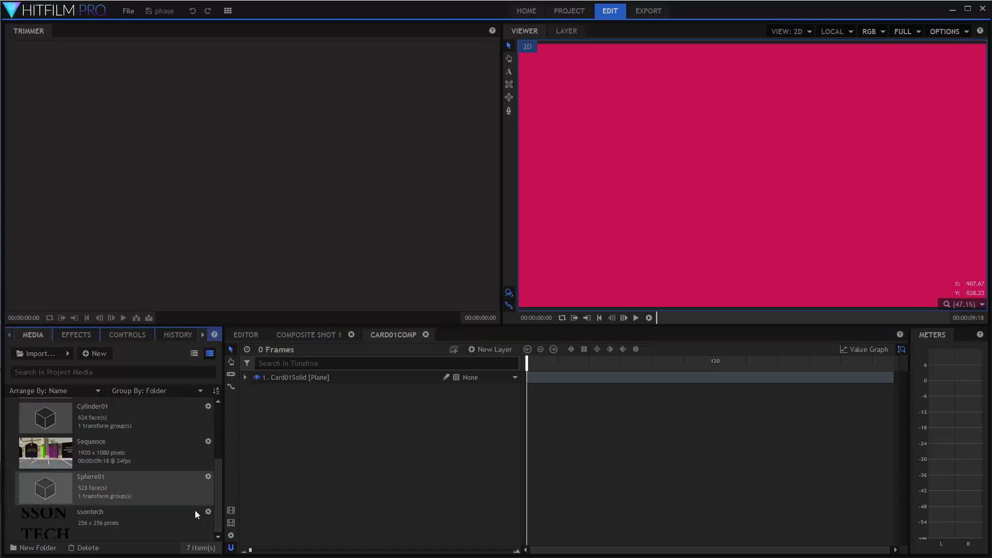
pyautogui.moveTo(45, 524); pyautogui.dragTo(260, 391)
# Hide the Card01Solid layer, check the card in Composite Shot 1, and show the solid again.
pyautogui.click(258, 389)
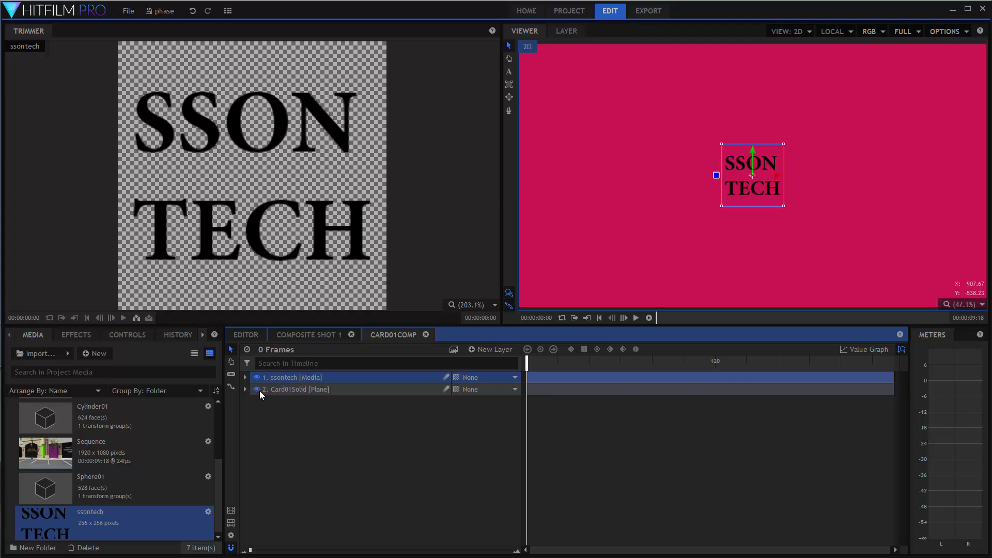
pyautogui.click(332, 333)
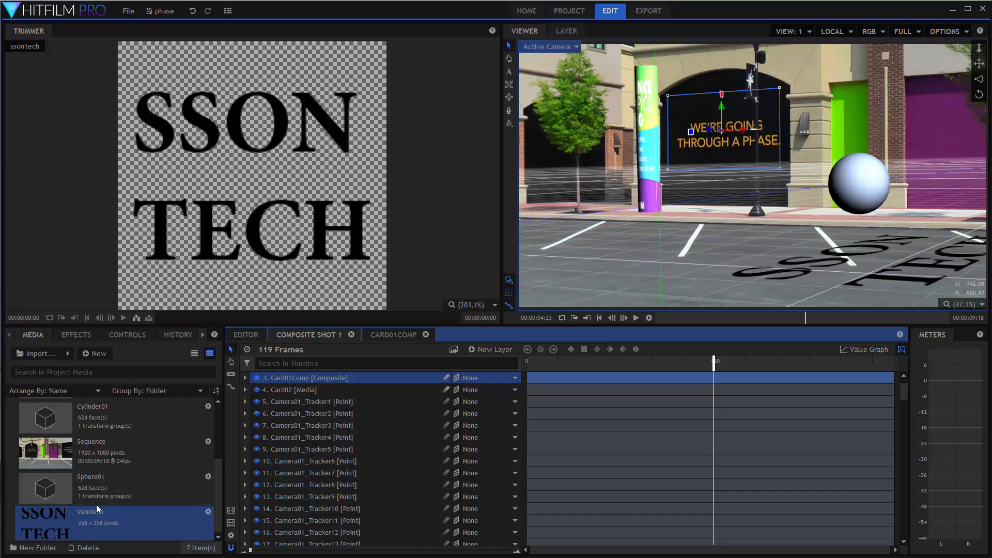
pyautogui.click(383, 337)
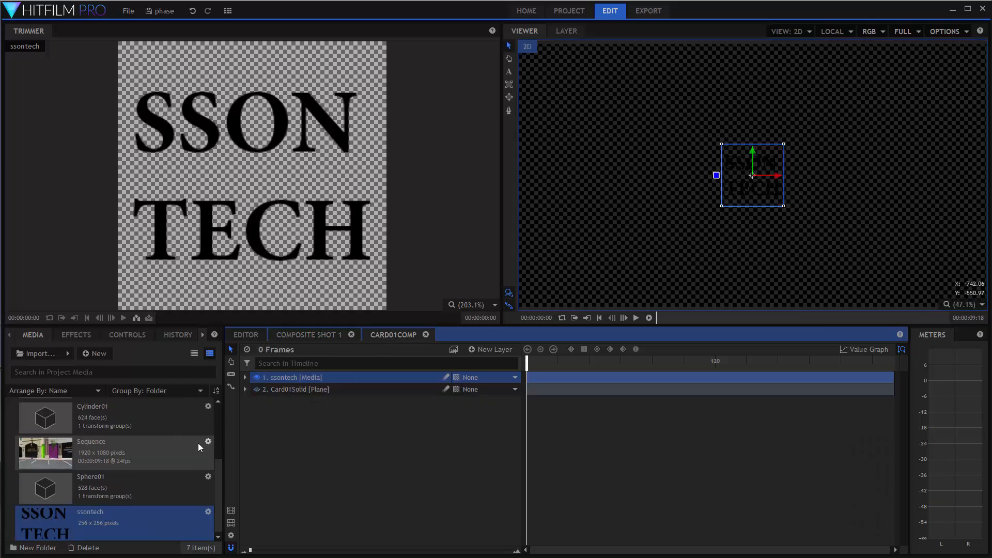
pyautogui.scroll(3, 153, 463)
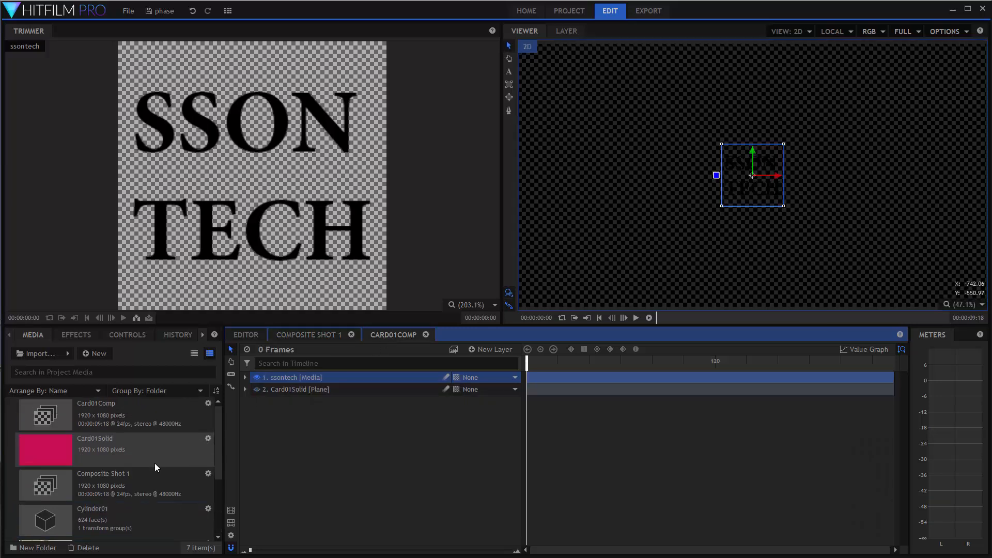
pyautogui.scroll(-3, 154, 463)
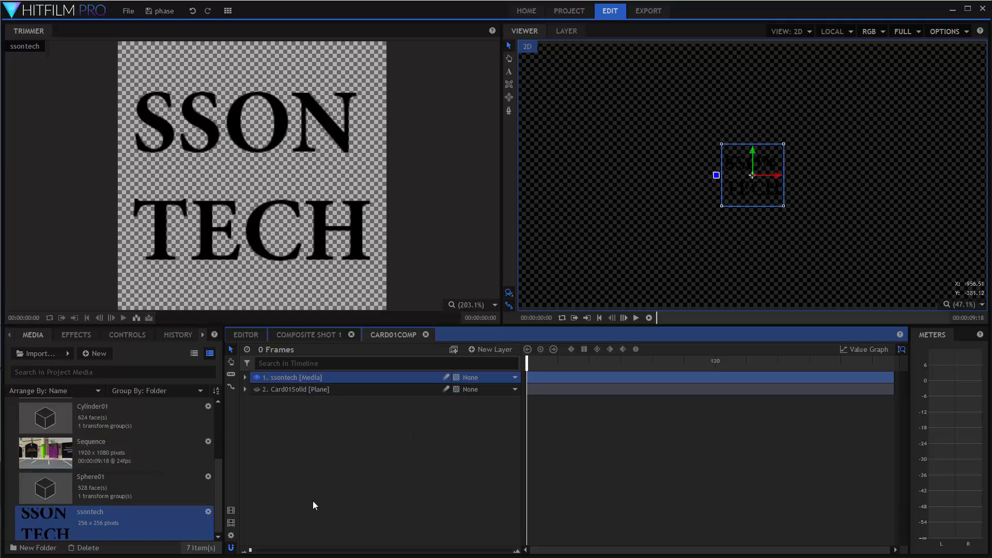
pyautogui.click(258, 390)
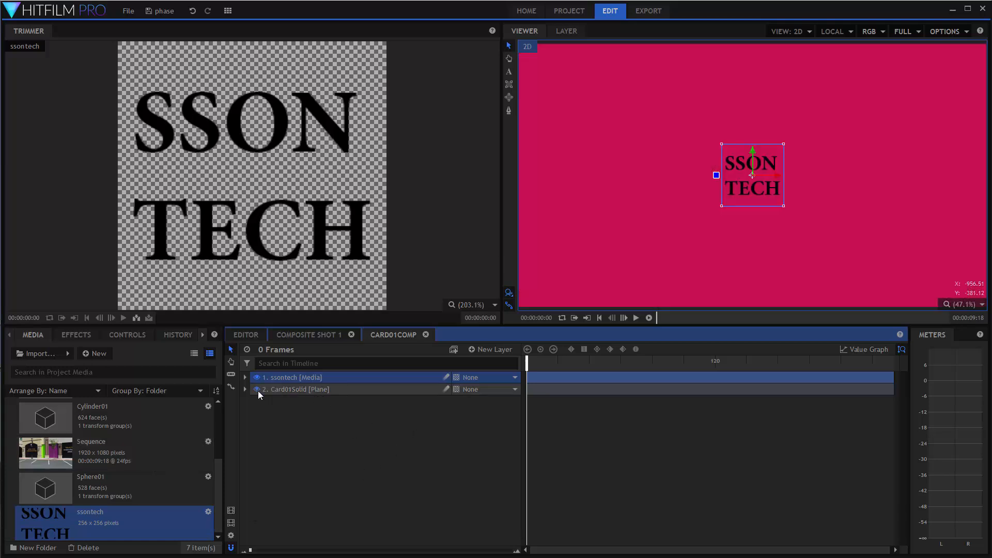
pyautogui.click(303, 336)
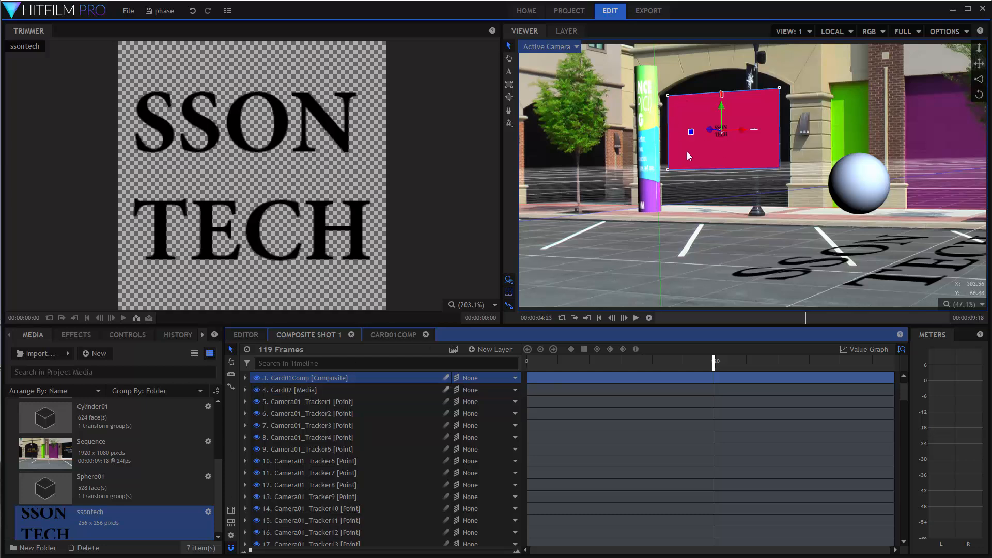
# Scale the ssontech layer in Card01Comp uniformly to 559% and check the wall card in Composite Shot 1.
pyautogui.click(389, 334)
pyautogui.click(246, 379)
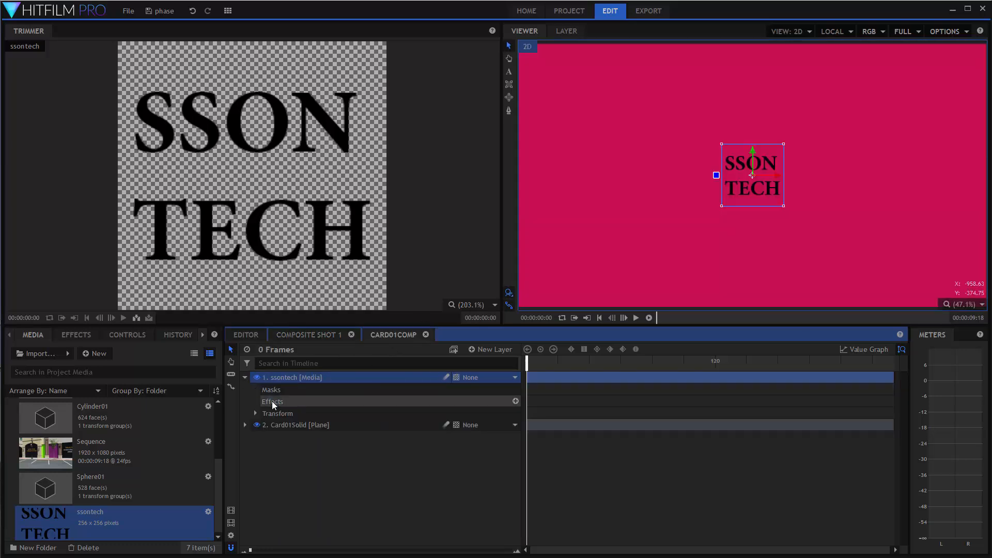
pyautogui.click(255, 414)
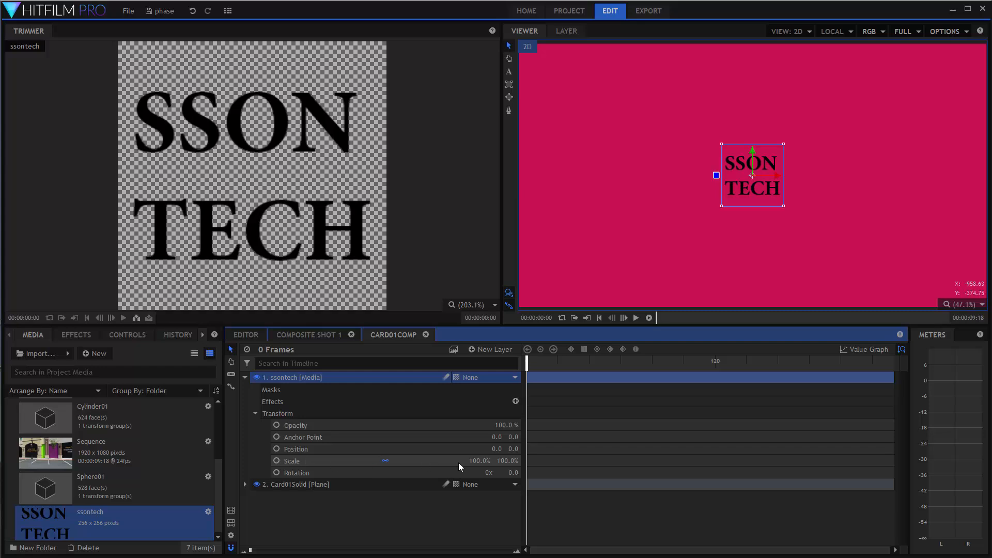
pyautogui.moveTo(475, 462); pyautogui.dragTo(527, 463)
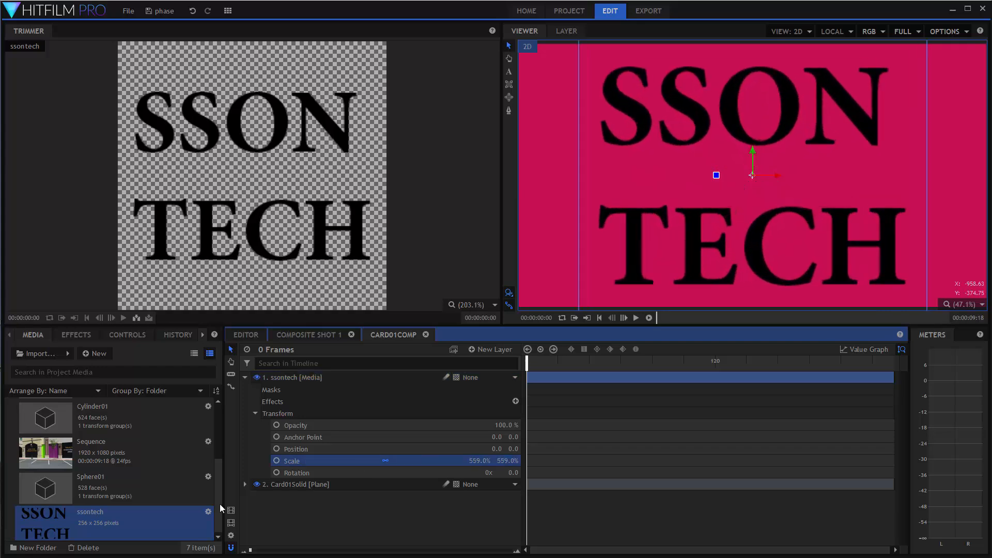
pyautogui.click(292, 331)
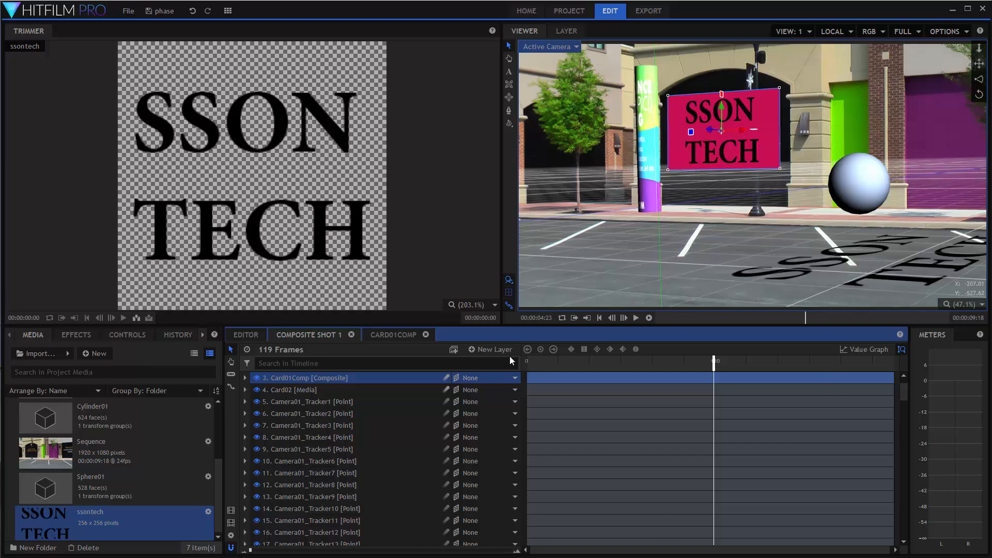
# Switch the viewer to a four-view layout and look through the layer list down to the light, camera and Sequence layers.
pyautogui.click(798, 31)
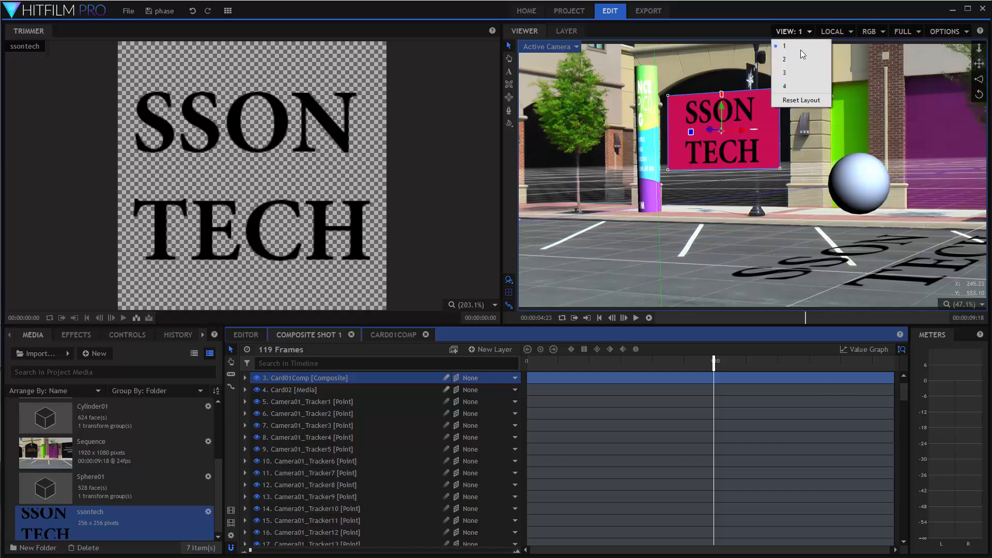
pyautogui.click(807, 86)
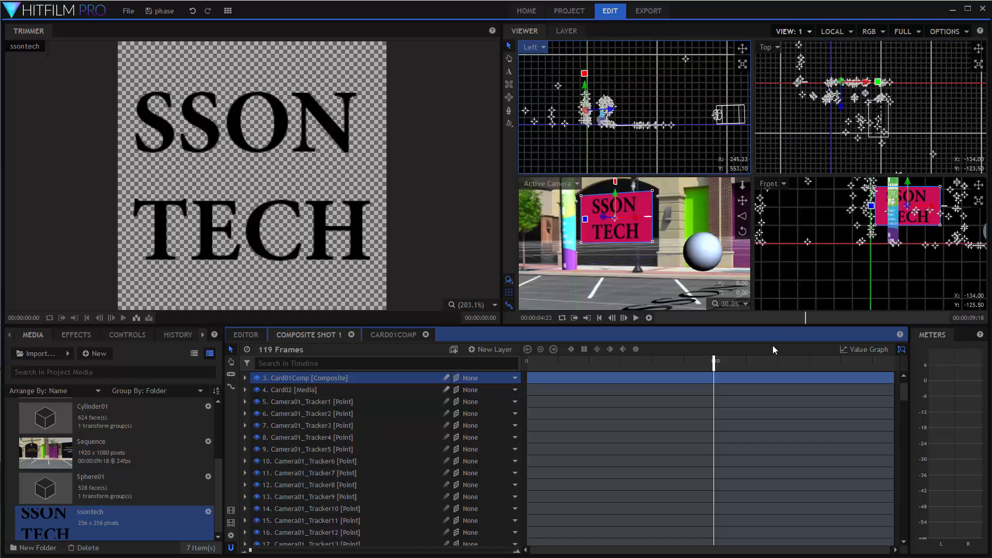
pyautogui.scroll(-15, 599, 422)
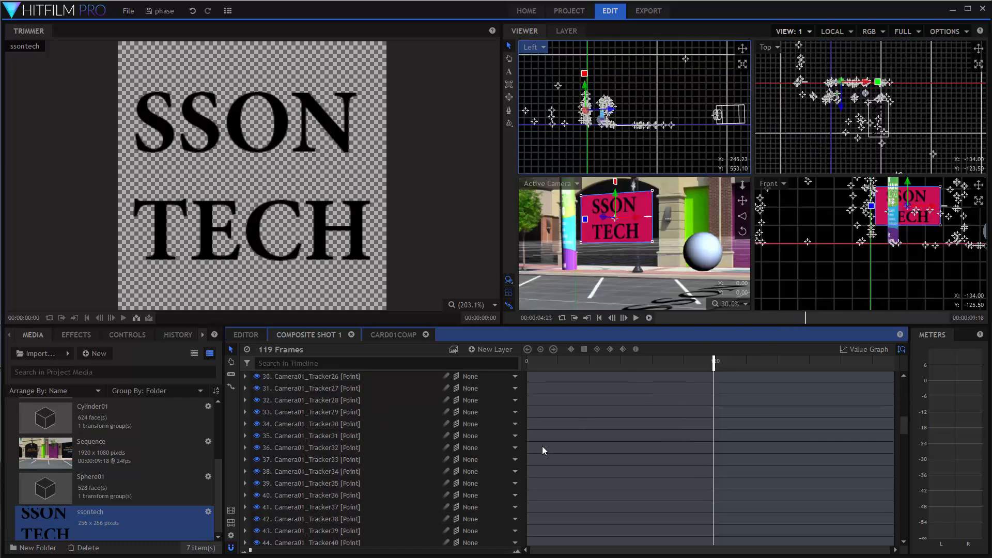
pyautogui.scroll(-18, 532, 446)
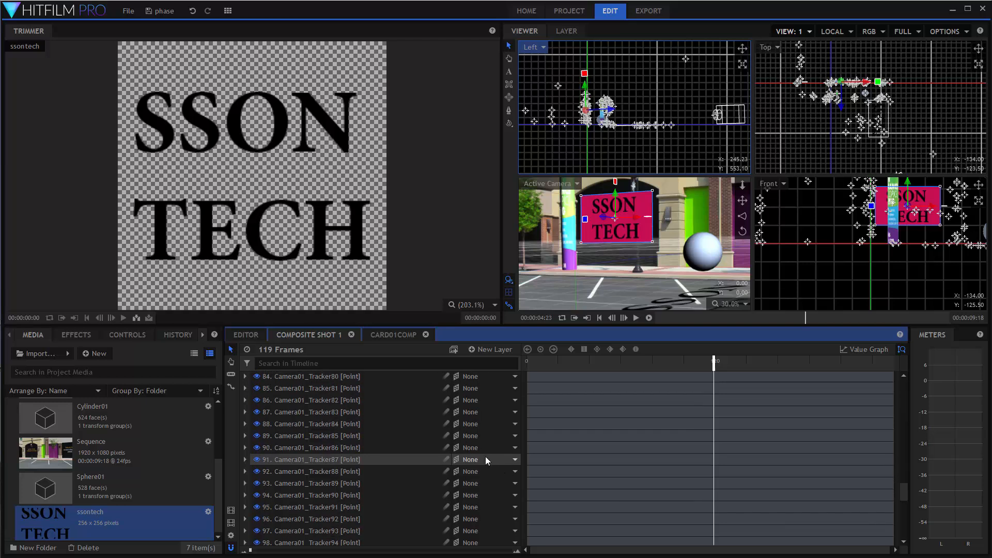
pyautogui.scroll(-3, 484, 457)
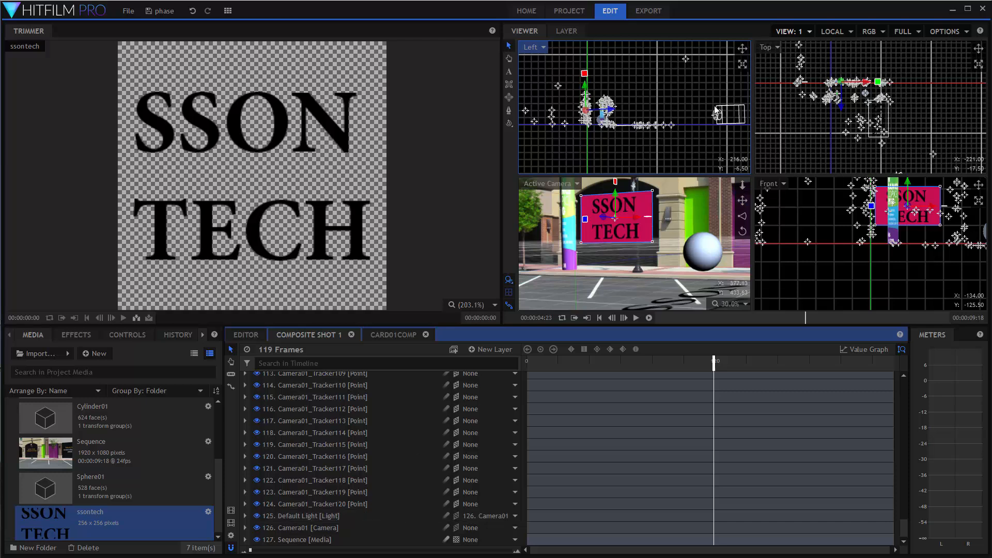
# Scrub through Composite Shot 1 and examine the camera's motion relative to the point cloud in the Left, Top and Front views.
pyautogui.scroll(-8, 665, 109)
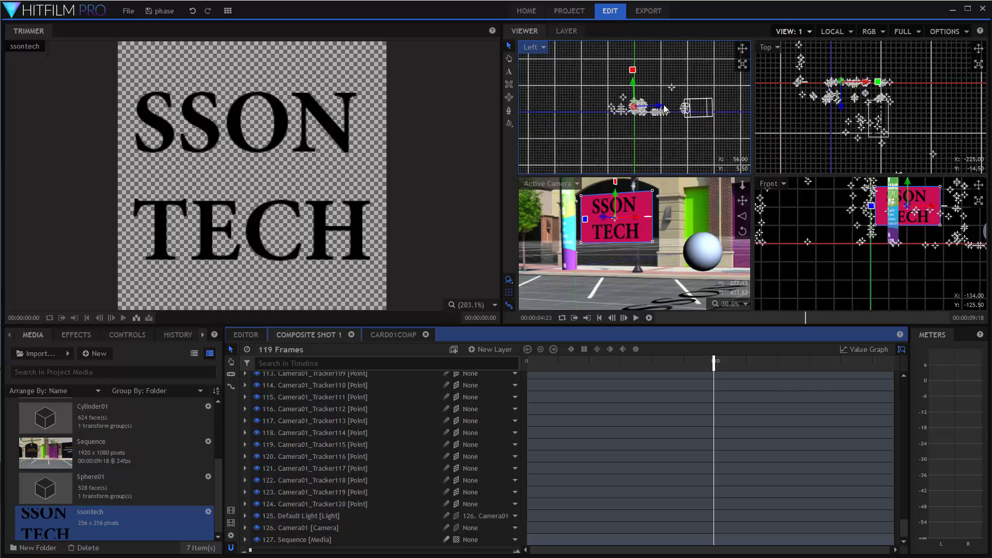
pyautogui.scroll(1, 665, 109)
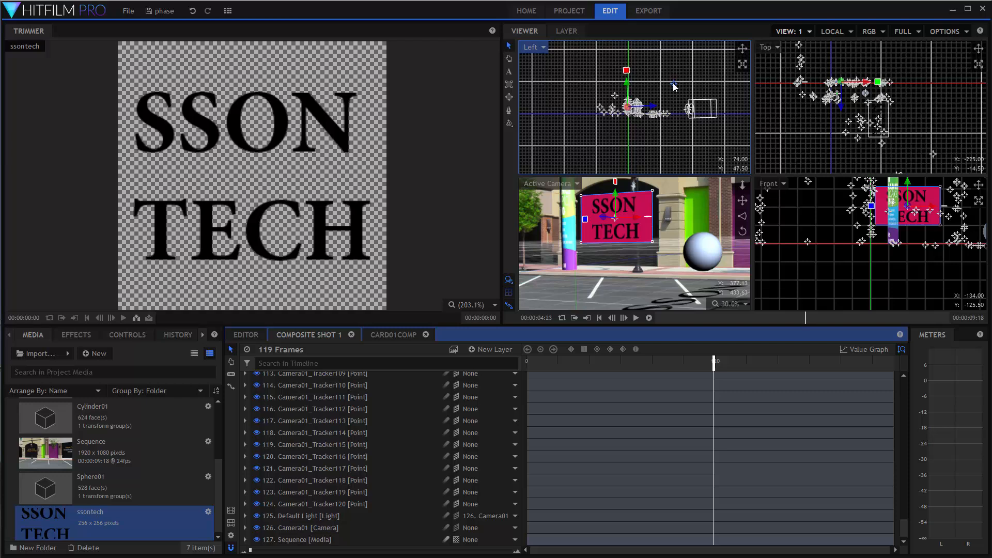
pyautogui.moveTo(557, 360); pyautogui.dragTo(634, 388)
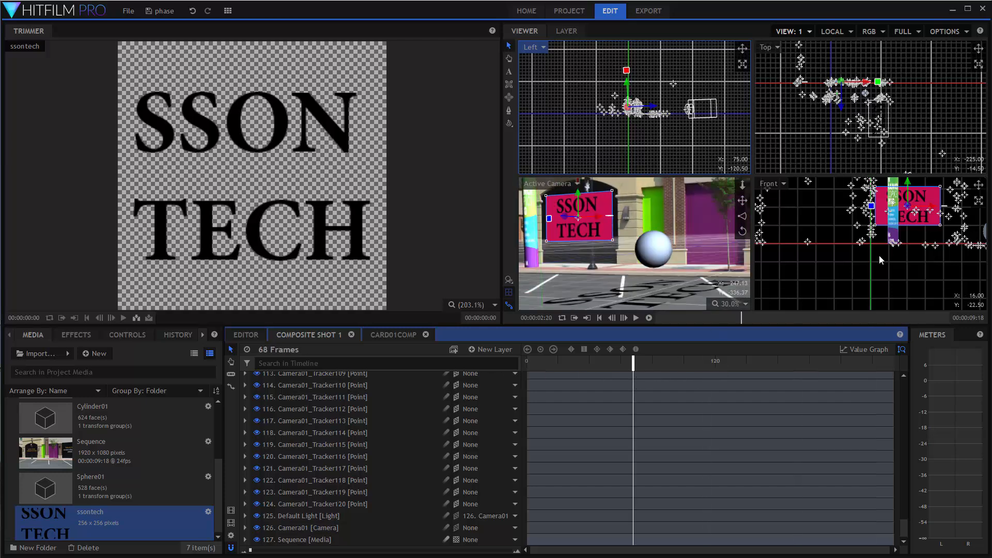
pyautogui.scroll(-2, 862, 251)
pyautogui.scroll(-3, 891, 135)
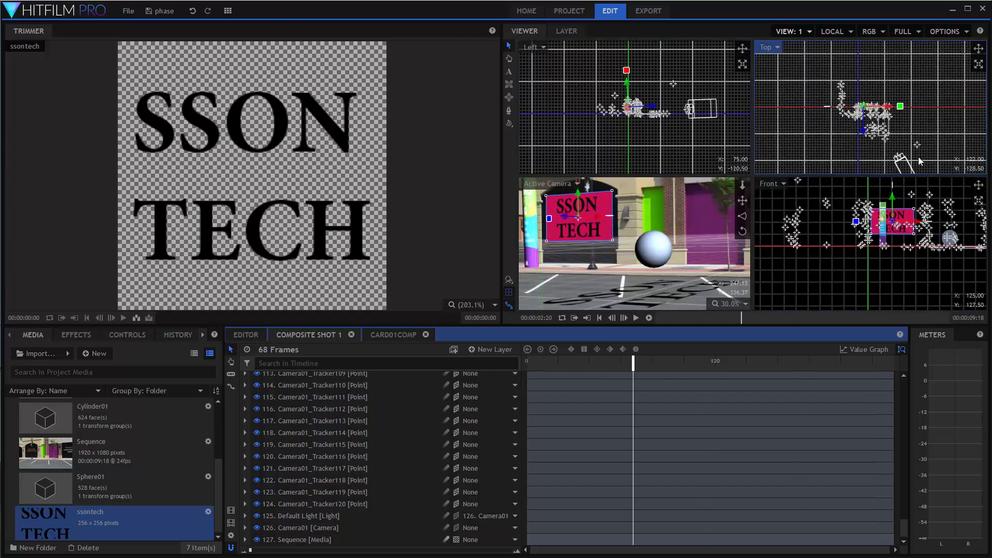
pyautogui.click(600, 366)
pyautogui.moveTo(896, 357); pyautogui.dragTo(511, 354)
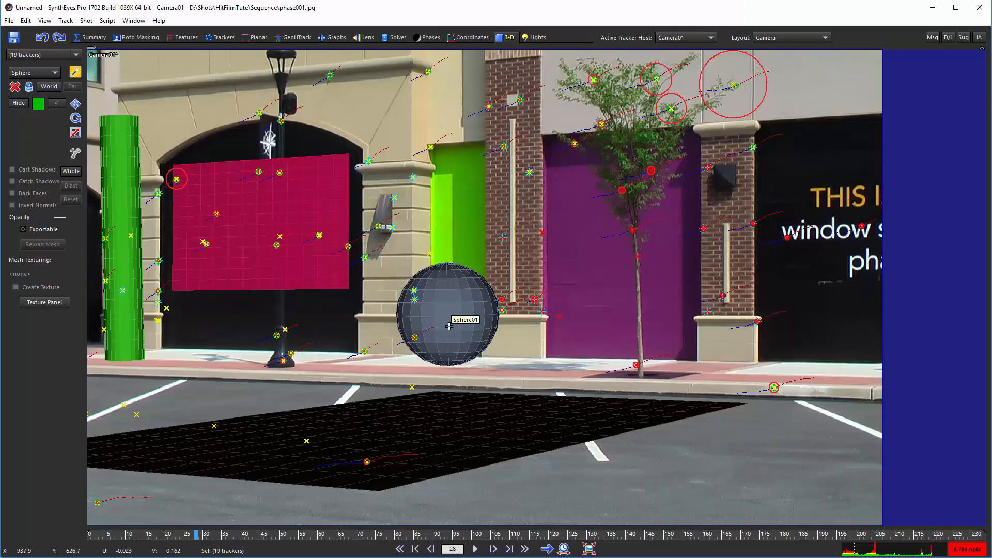
# In SynthEyes, delete the cylinder, the crimson wall card, the sphere and the ground card from the scene.
pyautogui.click(110, 225)
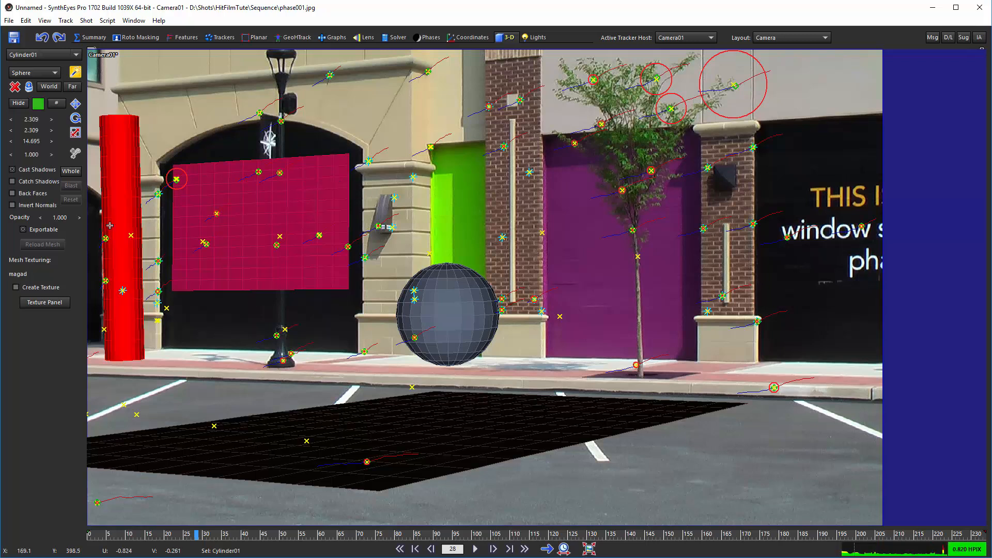
pyautogui.press('Delete')
pyautogui.click(253, 219)
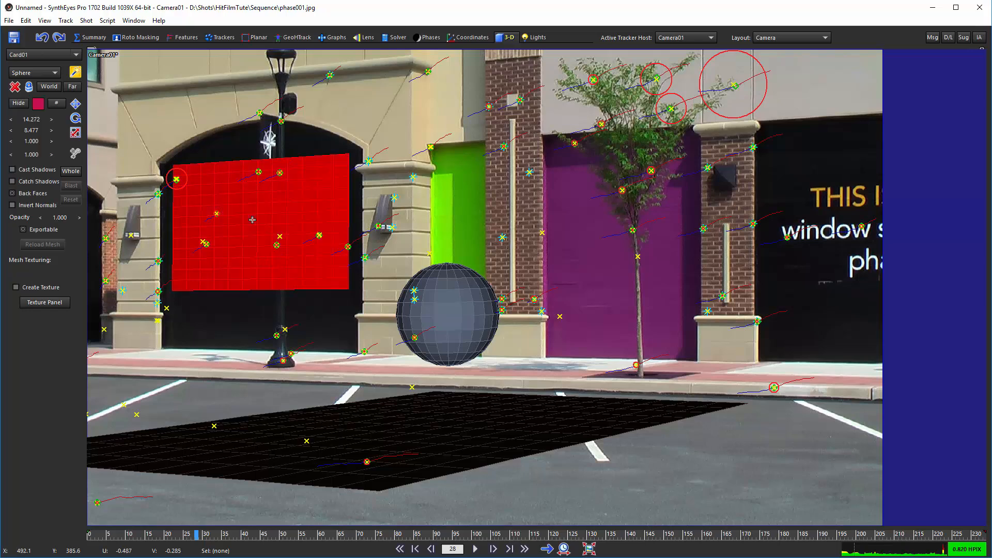
pyautogui.press('Delete')
pyautogui.click(497, 320)
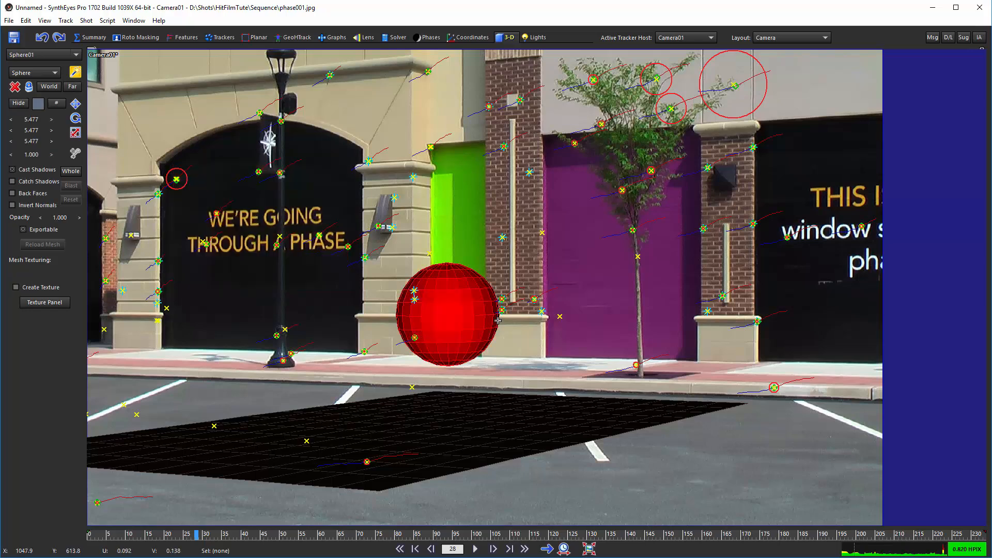
pyautogui.press('Delete')
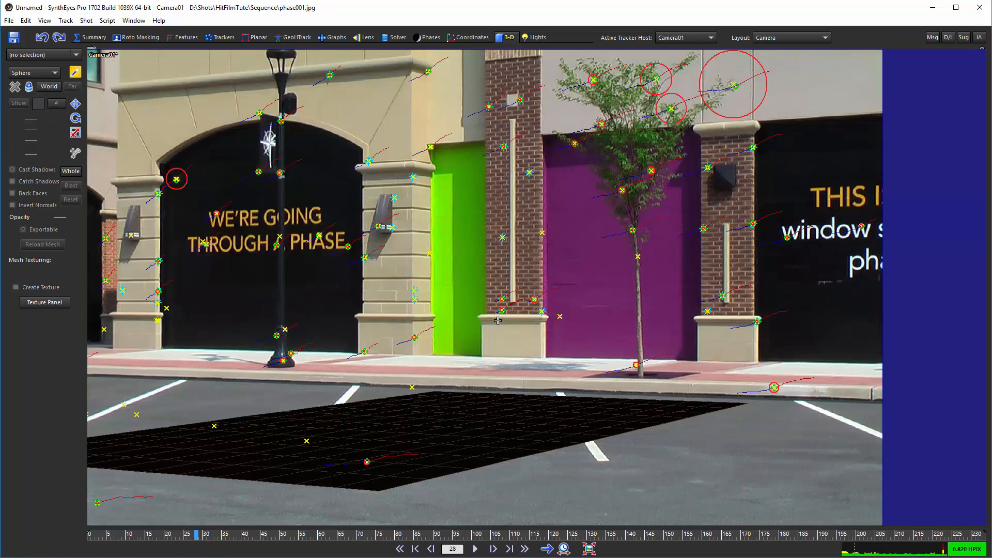
pyautogui.click(484, 406)
pyautogui.press('Delete')
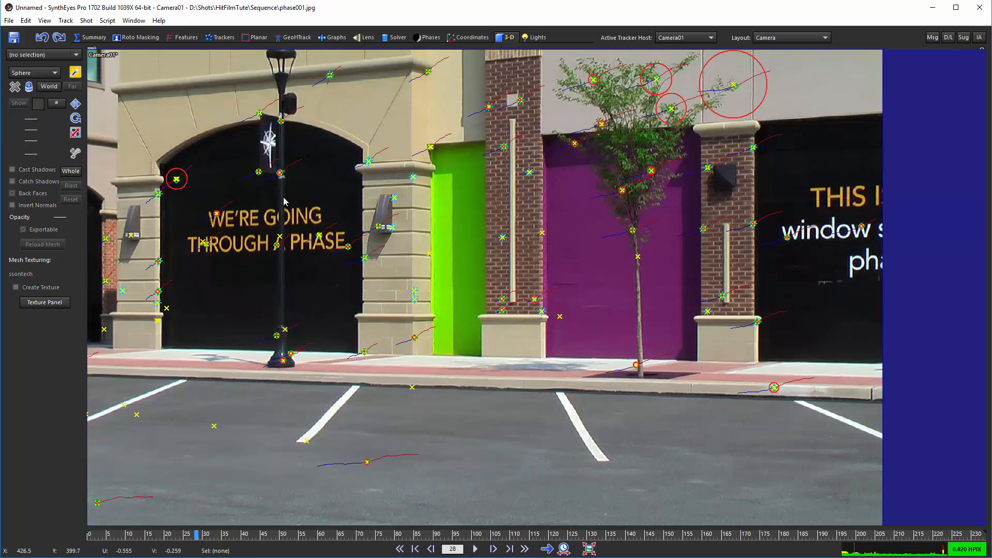
# Set the solver's lens distortion to -0.015 for Camera01.
pyautogui.click(398, 39)
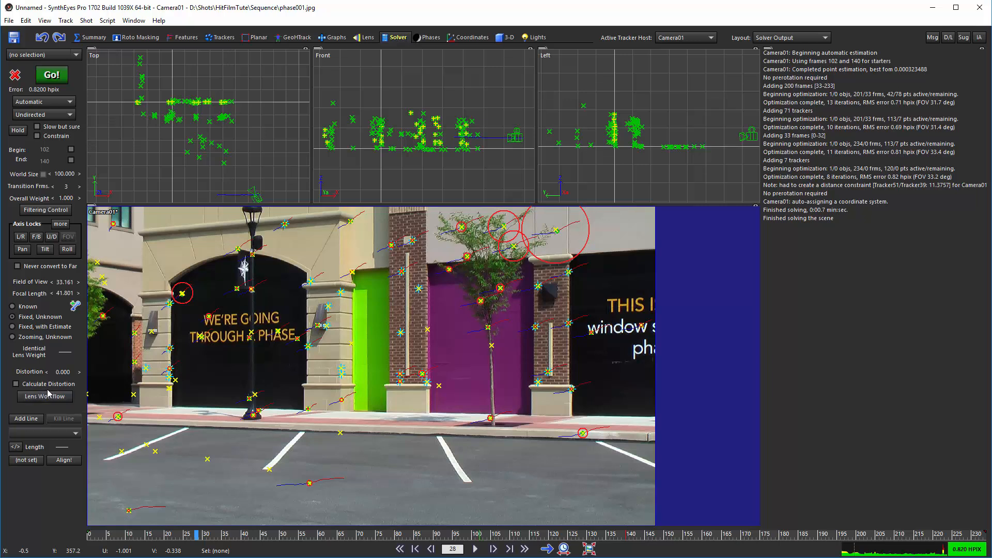
pyautogui.doubleClick(65, 374)
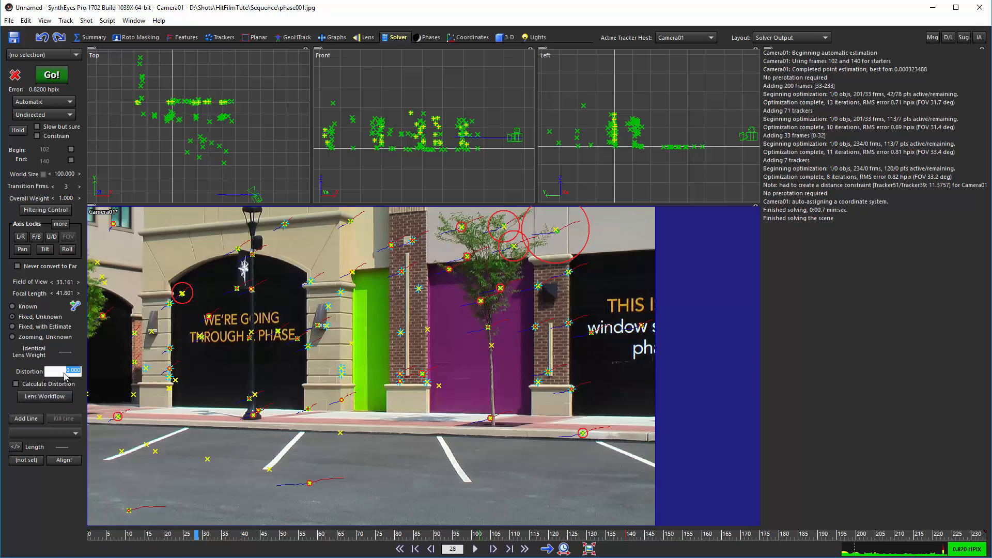
pyautogui.press('BackSpace')
pyautogui.write('-0.015')
pyautogui.press('Return')
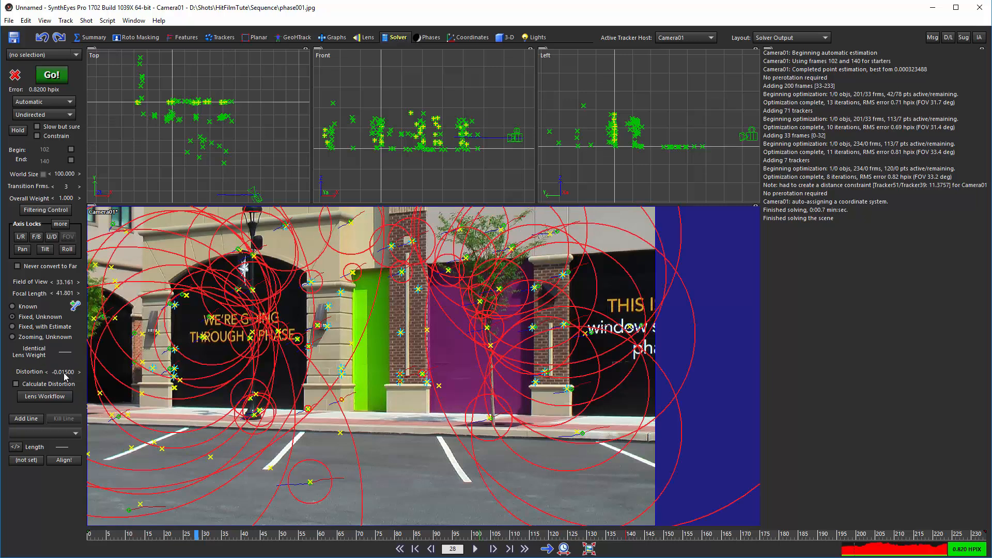
# Re-solve the scene in Refine mode, accept the solve, and scrub through the shot to frame 233.
pyautogui.click(32, 102)
pyautogui.click(45, 118)
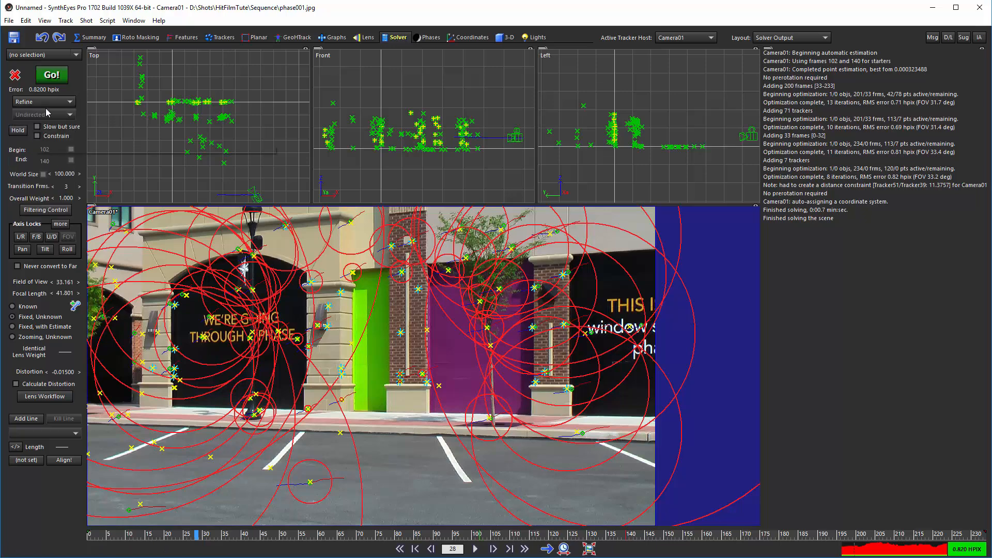
pyautogui.click(51, 75)
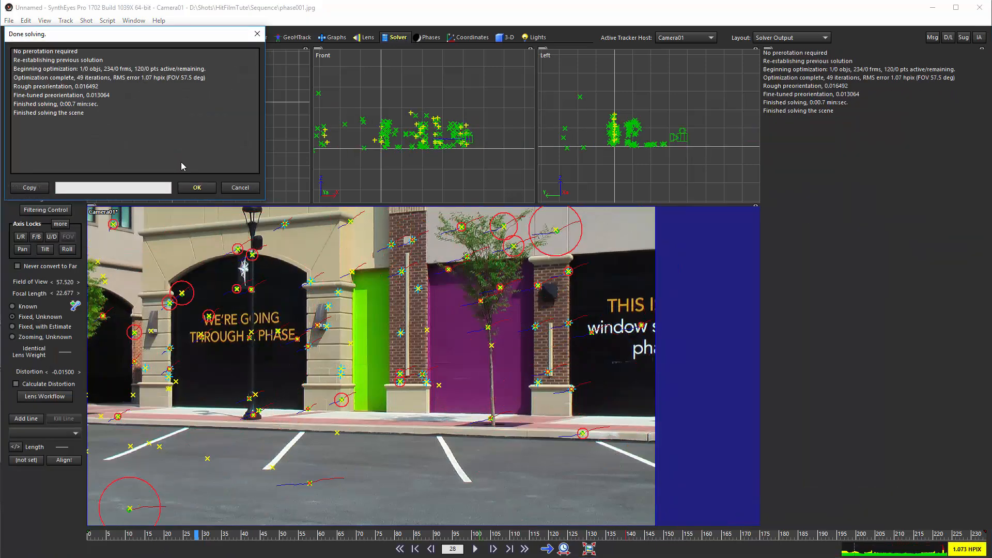
pyautogui.click(196, 188)
pyautogui.moveTo(140, 535); pyautogui.dragTo(985, 538)
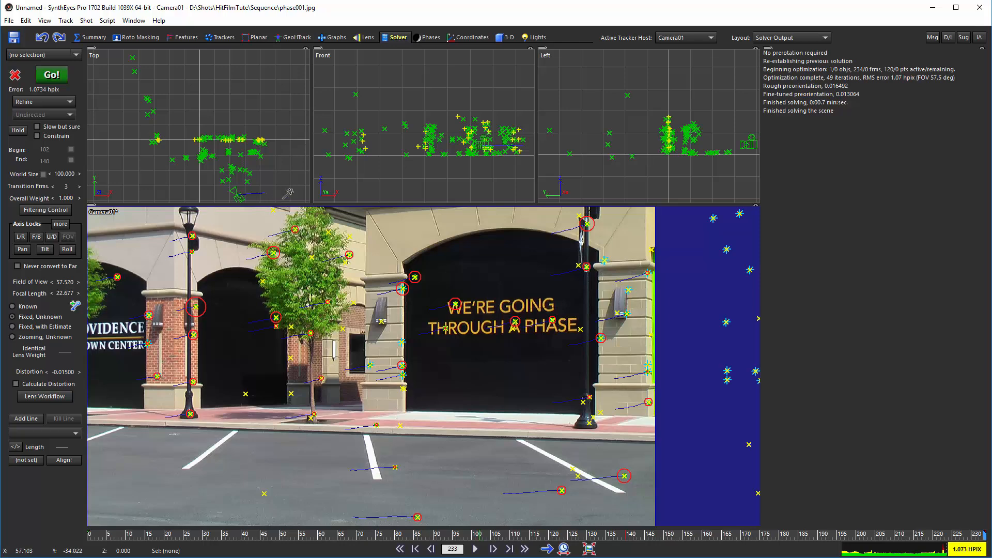
# Try to export the scene as a HitFilm project, overwriting phase.hfp.
pyautogui.click(8, 20)
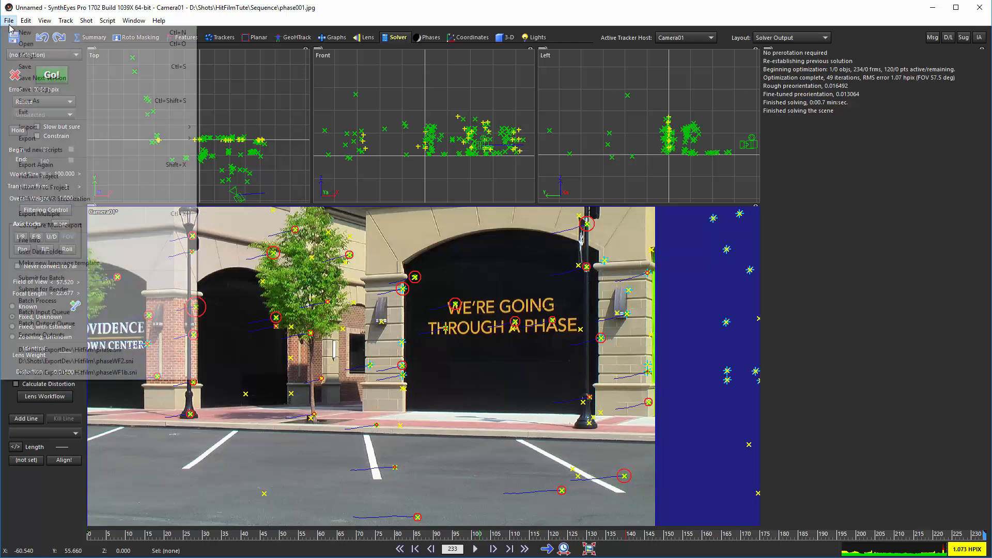
pyautogui.click(54, 178)
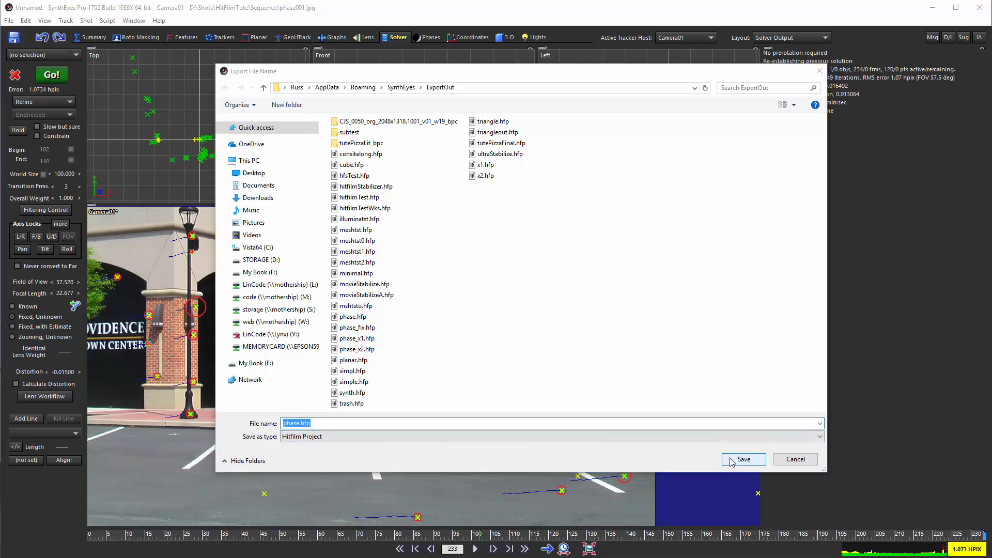
pyautogui.click(740, 459)
pyautogui.click(637, 366)
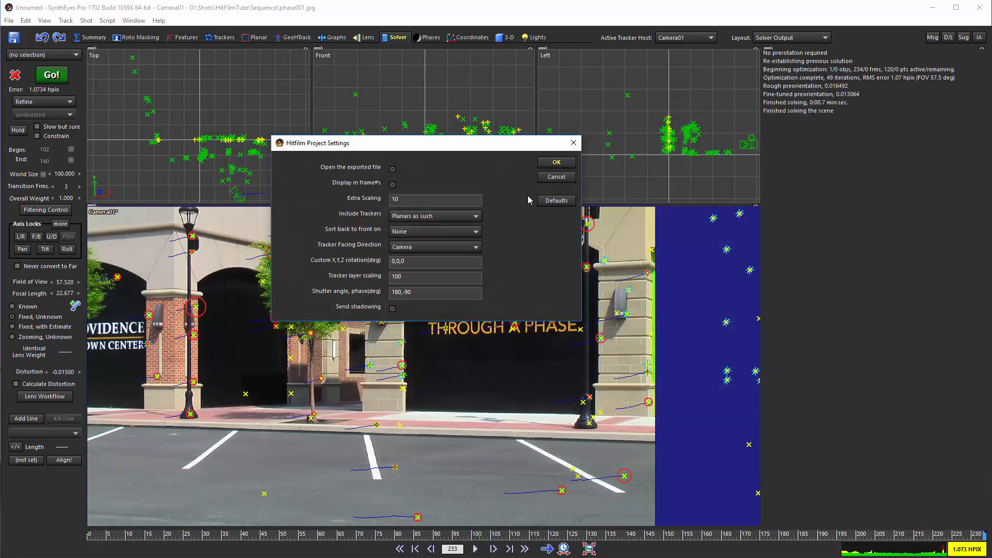
pyautogui.click(393, 170)
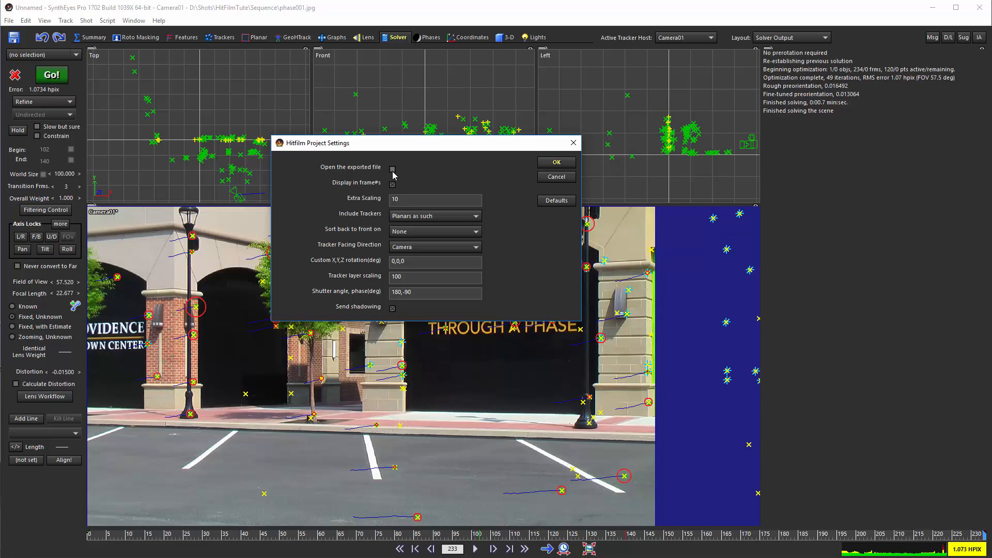
pyautogui.click(557, 163)
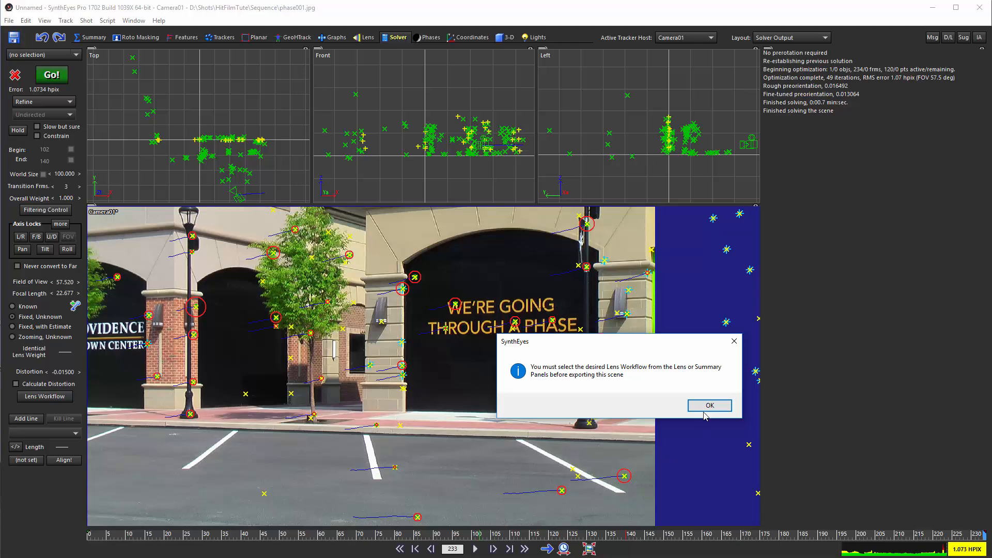
pyautogui.click(704, 414)
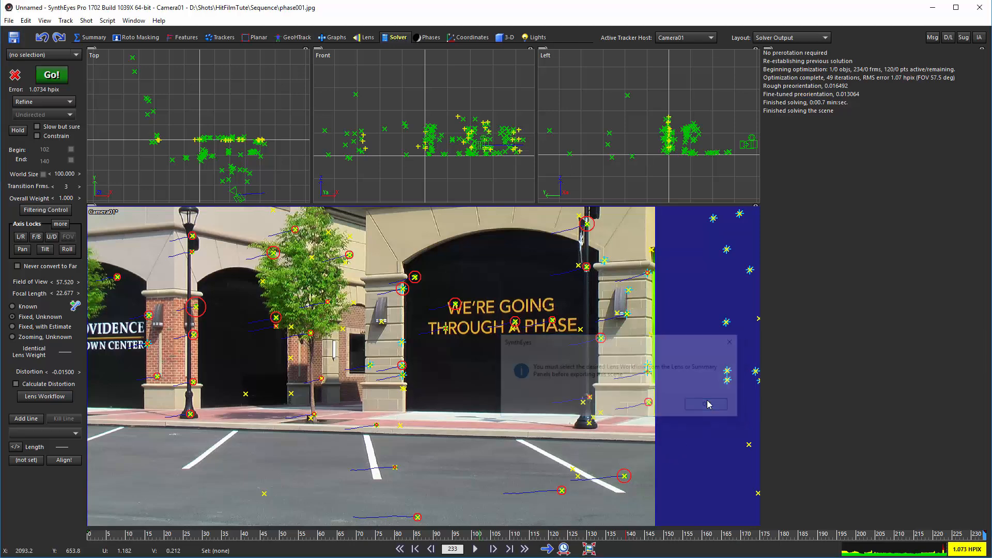
# Run the Lens Workflow on Camera01 with Undistorted(1) as the final output and a margin of 20.
pyautogui.click(93, 40)
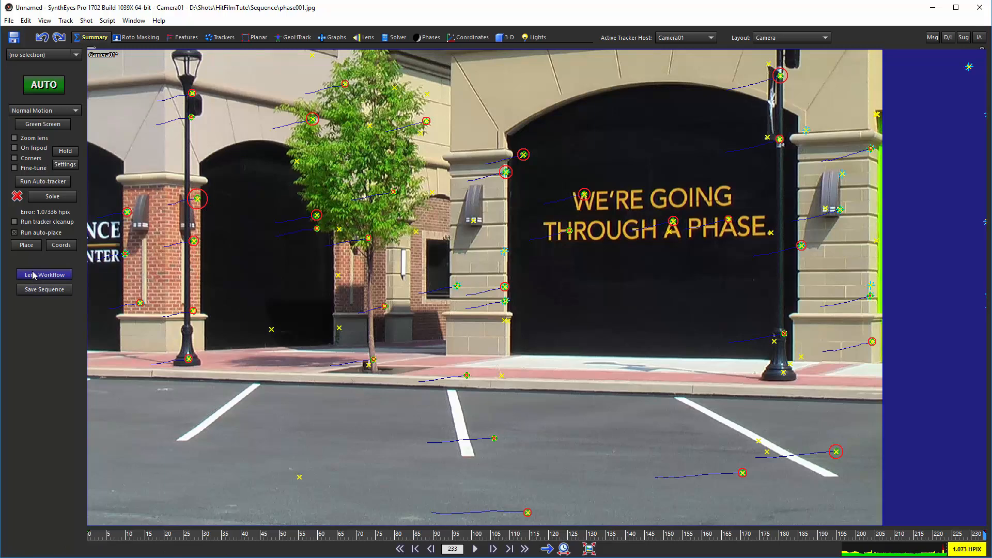
pyautogui.click(34, 275)
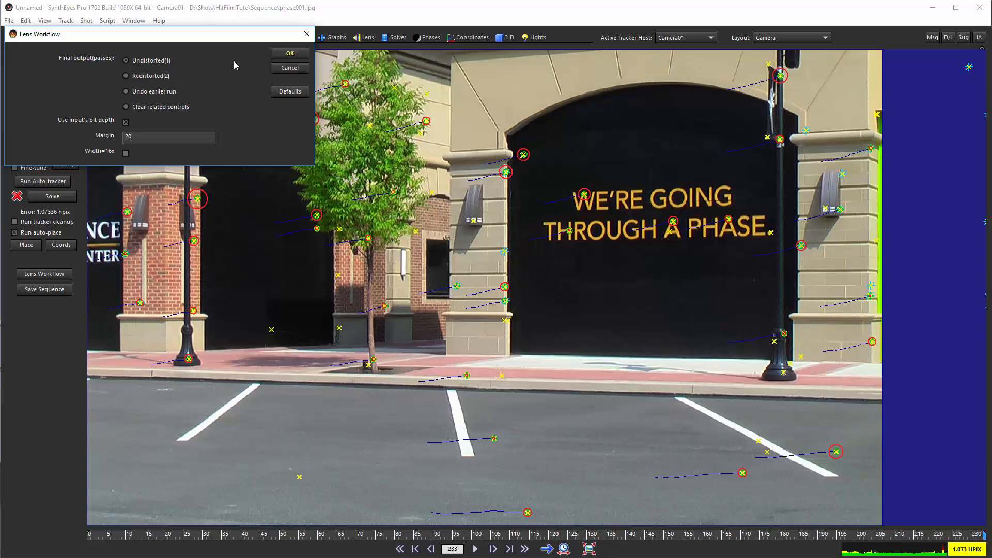
pyautogui.click(283, 54)
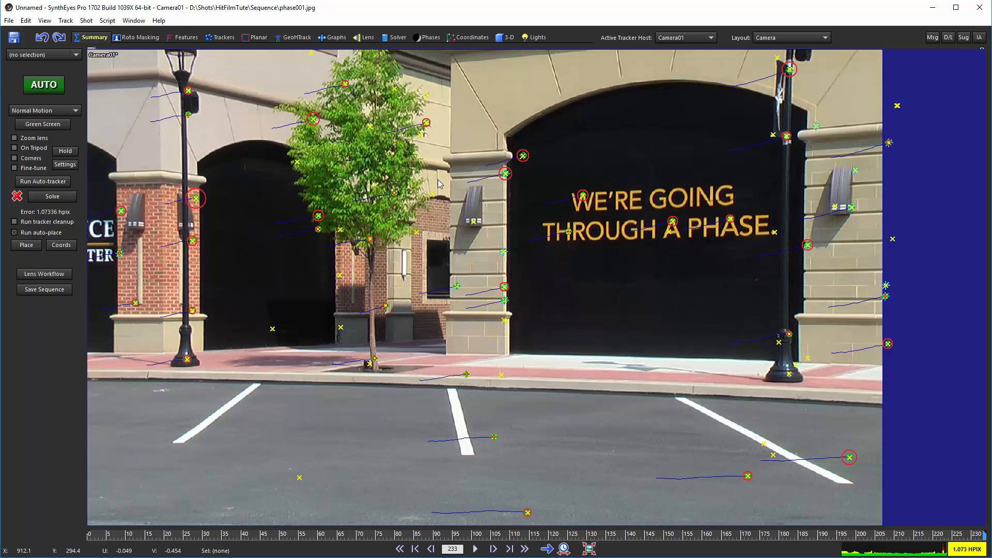
pyautogui.scroll(-2, 438, 184)
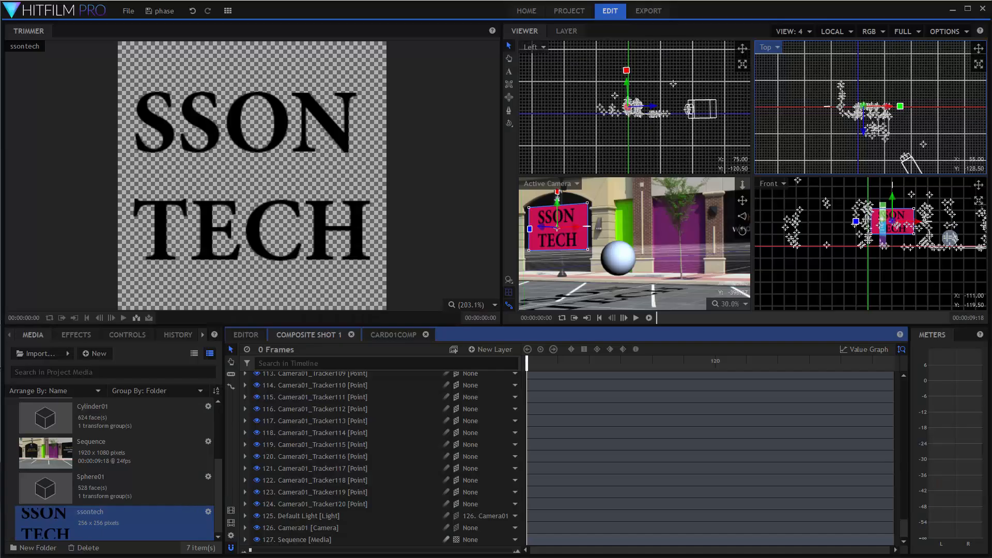
# Switch to HitFilm and reload the recent project phase.hfp, discarding the unsaved changes.
pyautogui.click(133, 11)
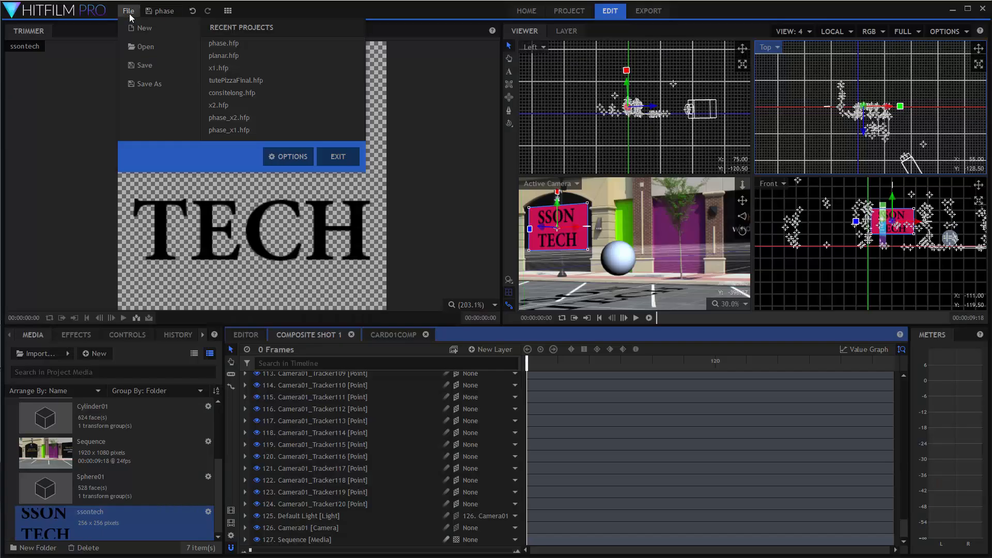
pyautogui.click(224, 42)
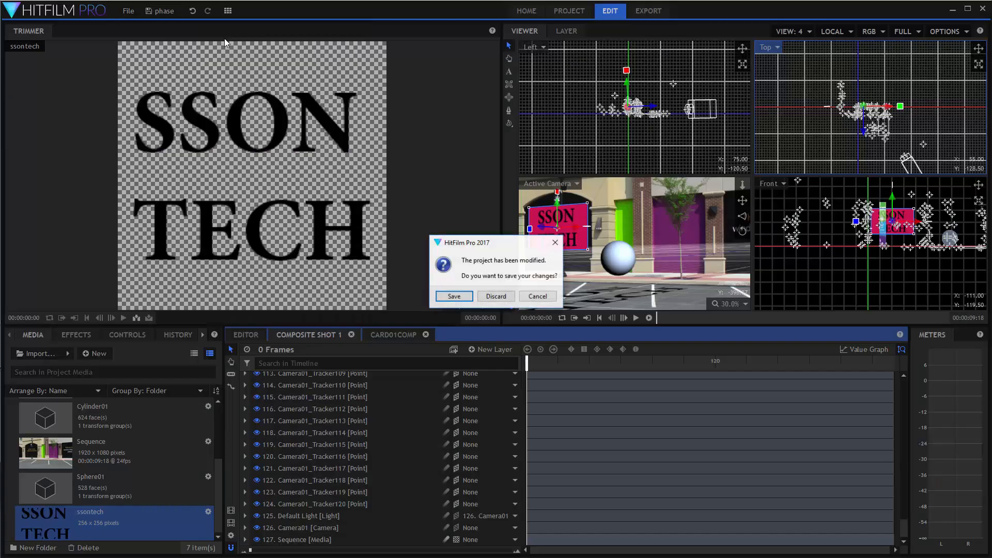
pyautogui.click(488, 296)
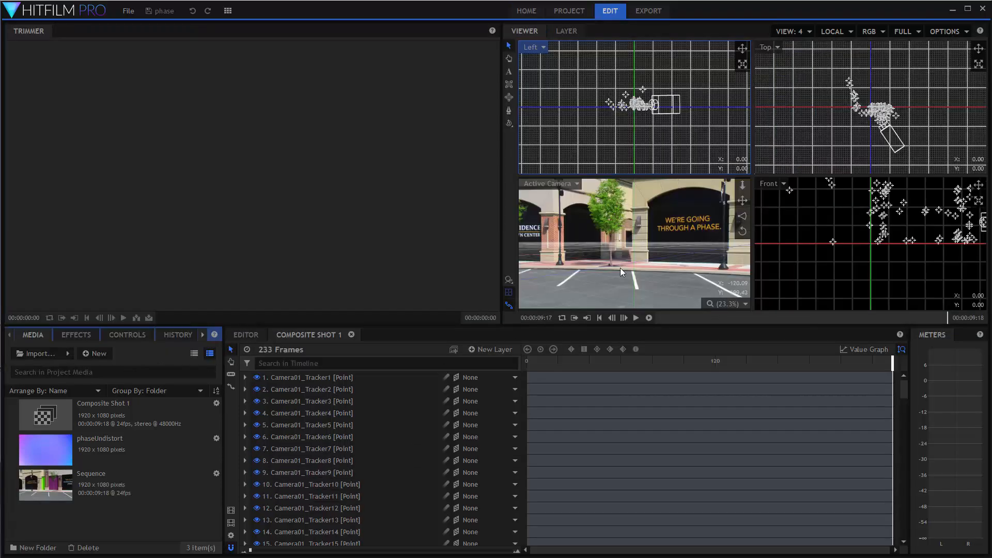
# Examine the Displacement effect on the Sequence layer of Composite Shot 1 and the phaseUndistort map it uses.
pyautogui.scroll(-12, 433, 399)
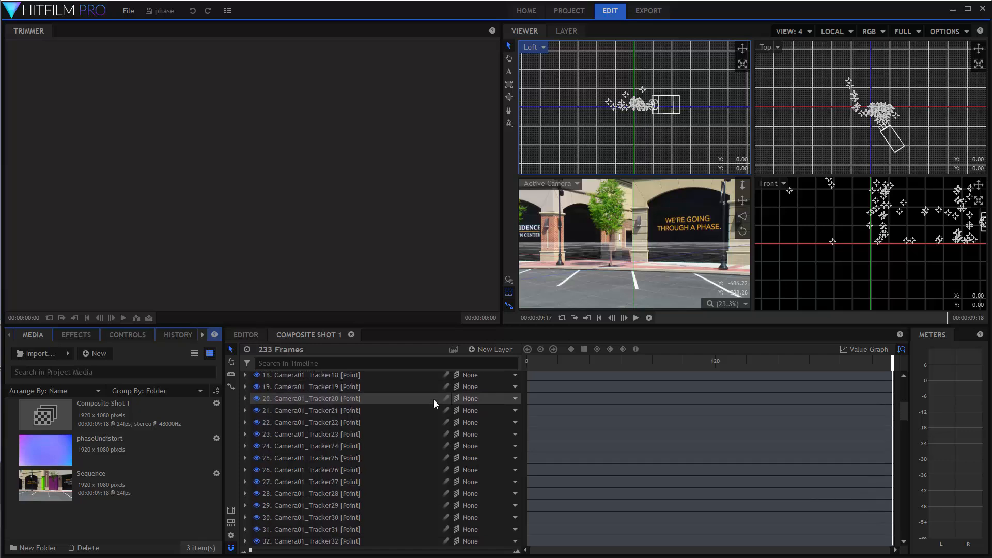
pyautogui.scroll(-20, 432, 399)
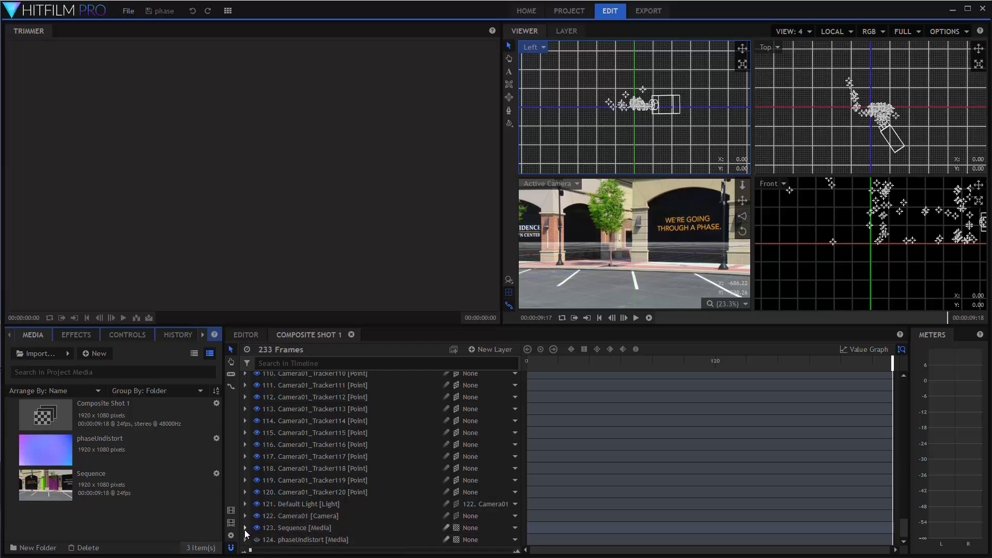
pyautogui.click(245, 528)
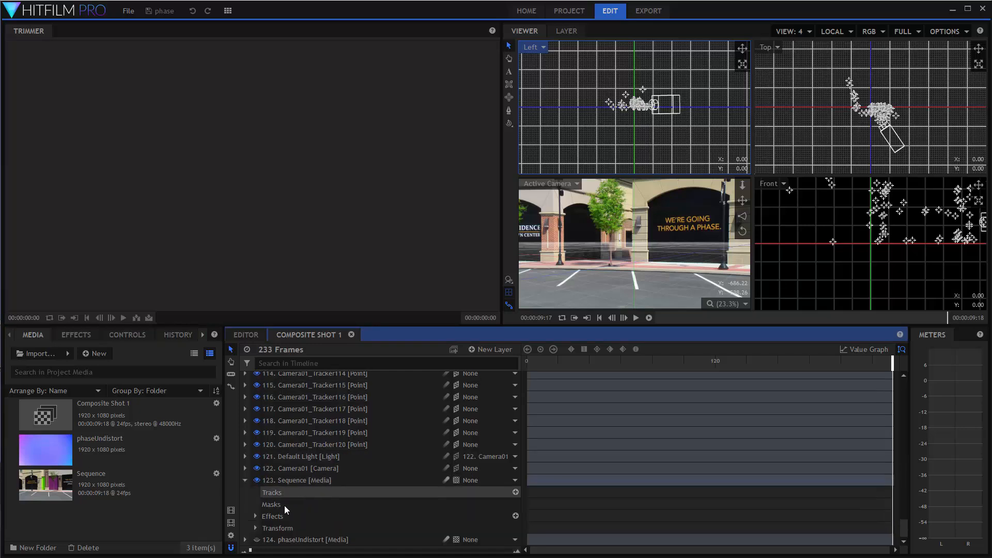
pyautogui.click(255, 516)
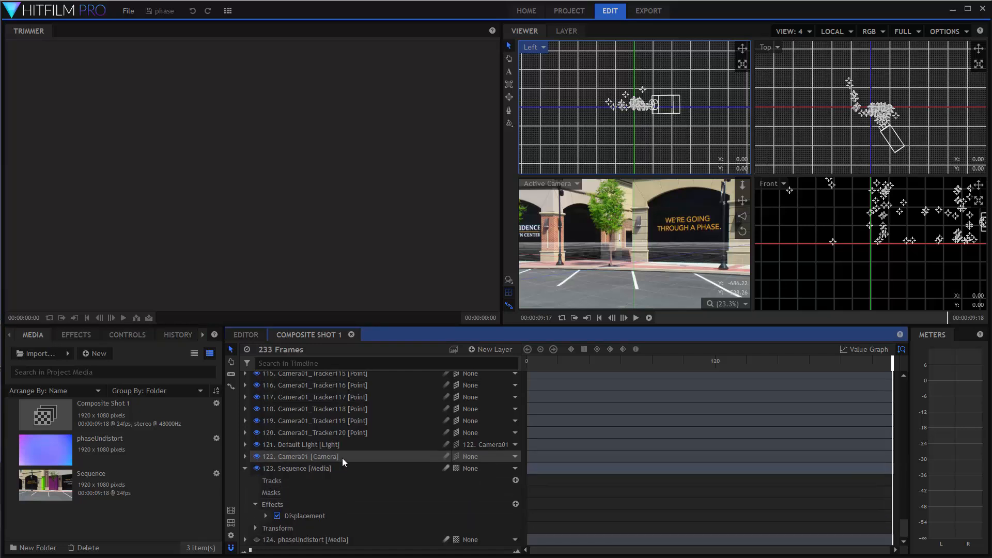
pyautogui.click(264, 516)
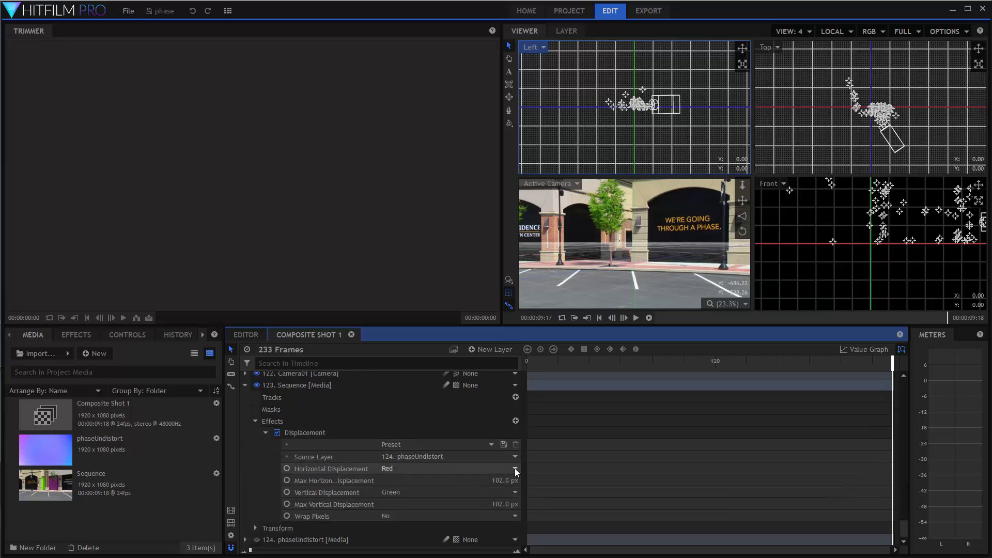
pyautogui.click(310, 540)
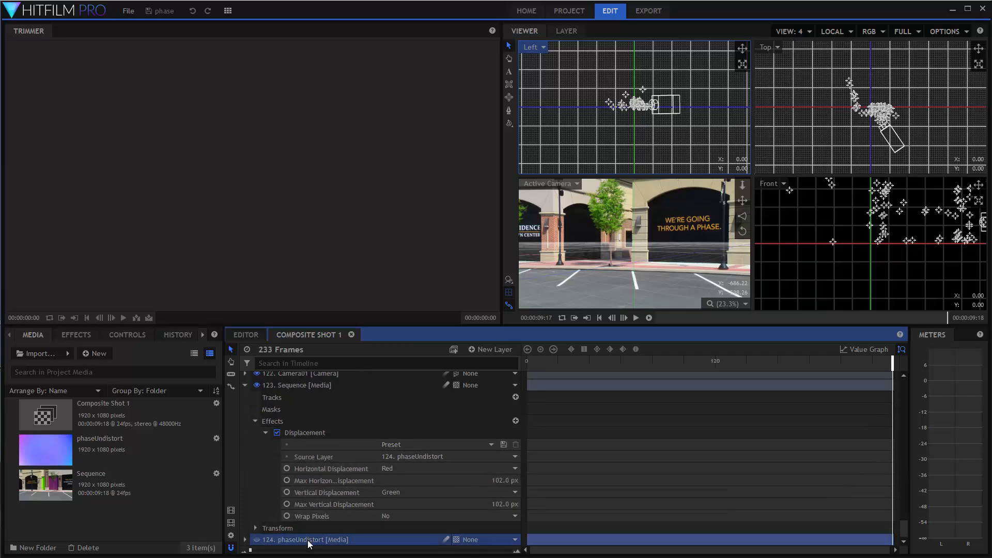
pyautogui.click(57, 448)
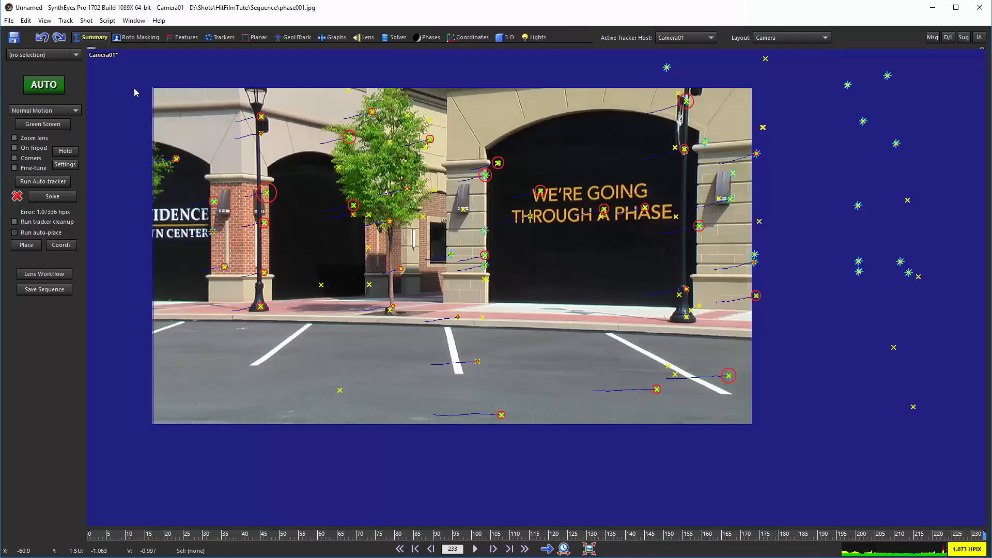
# In SynthEyes, undo the last Lens Workflow run and rerun it with Redistorted(2) as the final output and an edited margin.
pyautogui.rightClick(41, 45)
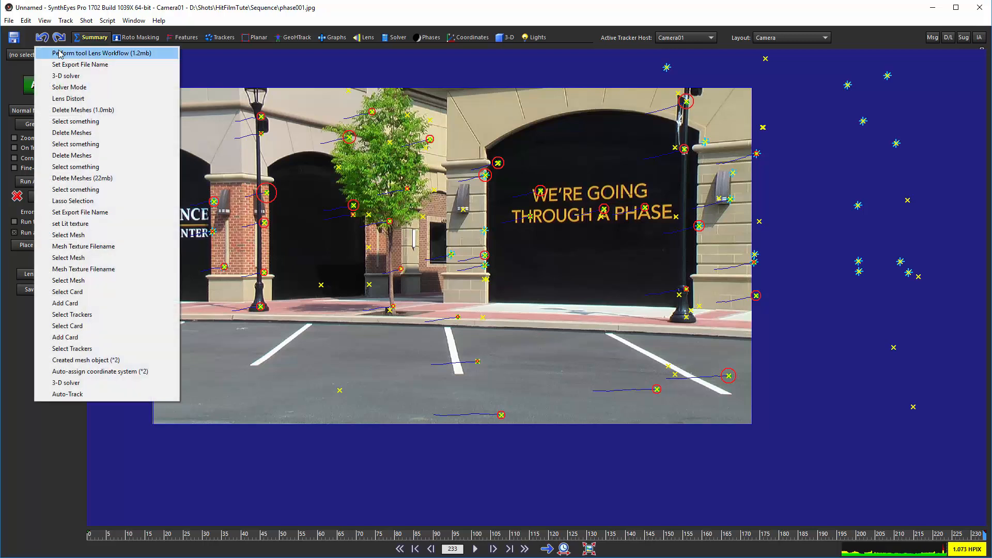
pyautogui.click(61, 53)
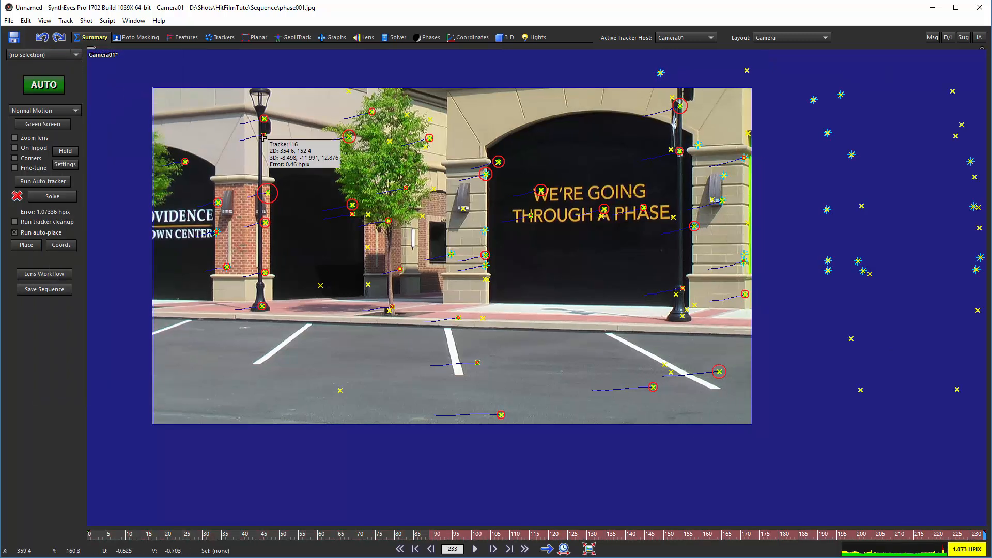
pyautogui.click(44, 275)
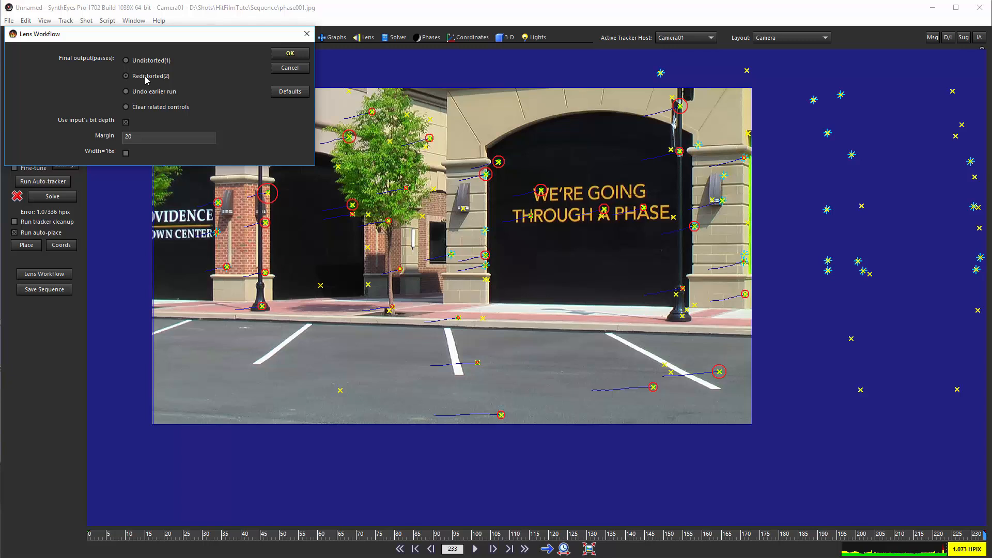
pyautogui.click(153, 139)
pyautogui.press('BackSpace')
pyautogui.click(290, 58)
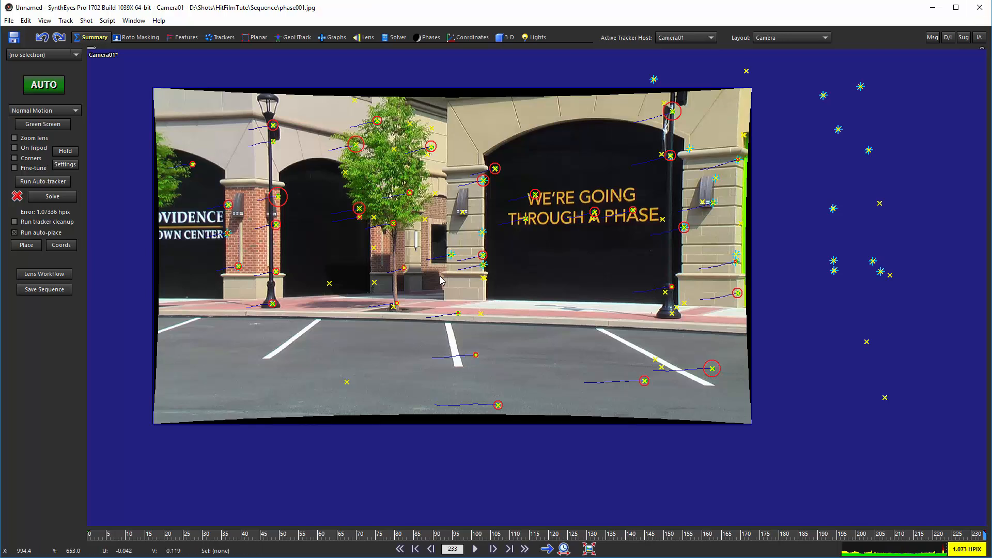
pyautogui.scroll(-2, 442, 280)
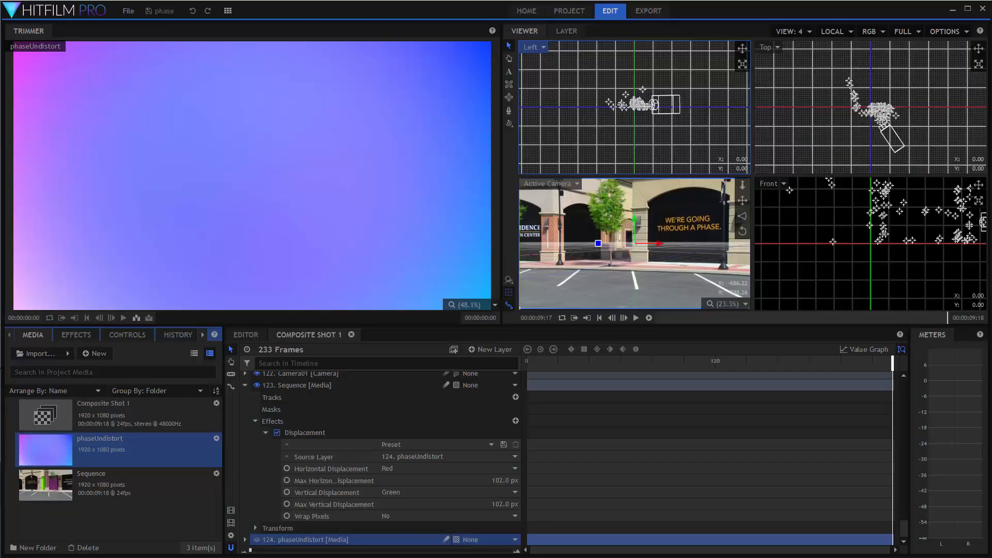
# Switch to HitFilm, reload the recent project phase.hfp, and check the full padded frame in the Active Camera view.
pyautogui.click(128, 11)
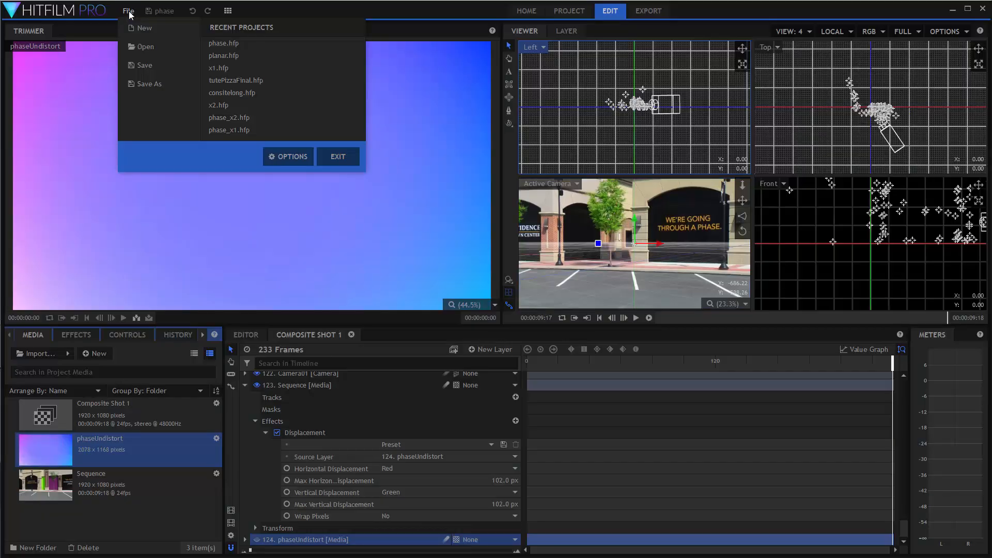
pyautogui.click(225, 43)
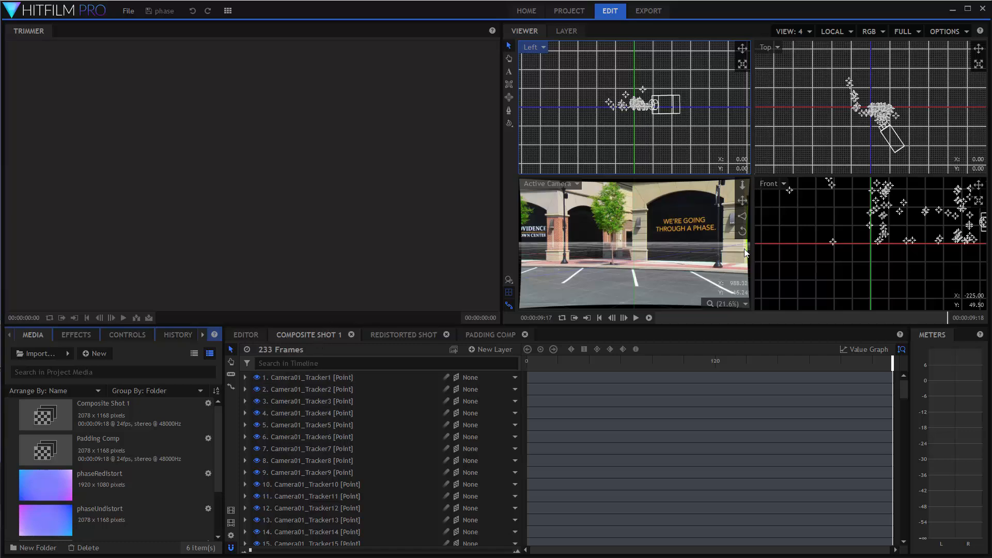
pyautogui.scroll(-2, 649, 223)
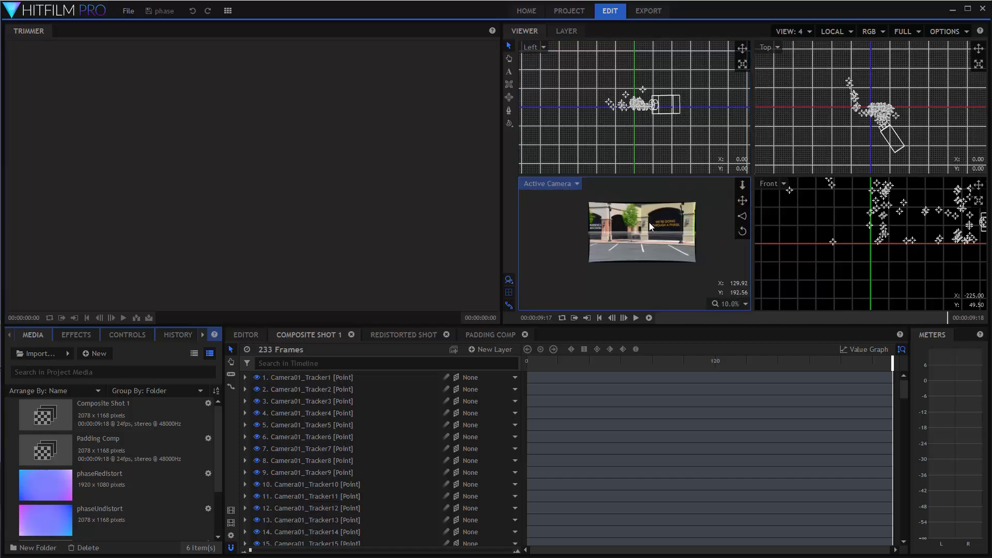
pyautogui.scroll(1, 648, 224)
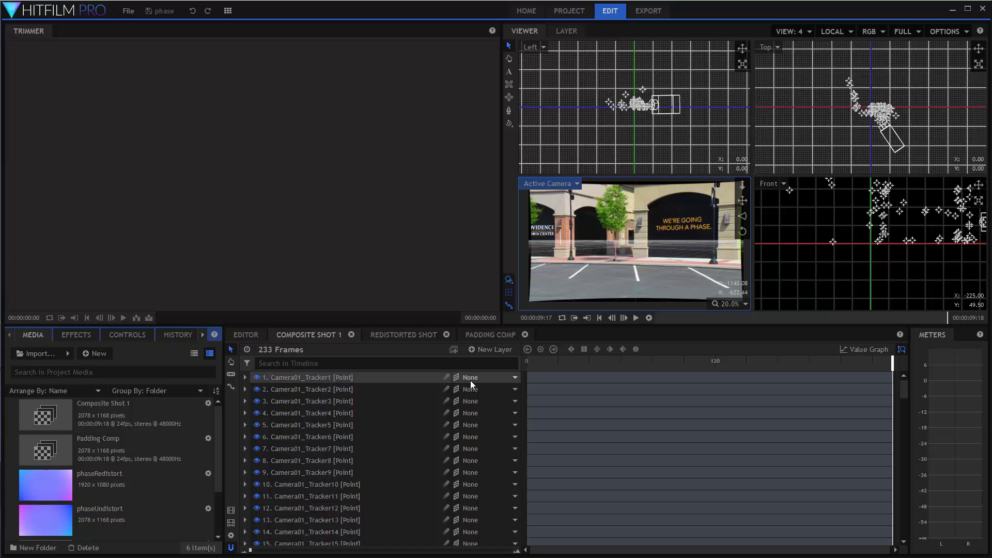
# Examine the last layers of Composite Shot 1 and preview the phaseUndistort map from the project media.
pyautogui.scroll(-3, 386, 440)
pyautogui.scroll(-20, 402, 478)
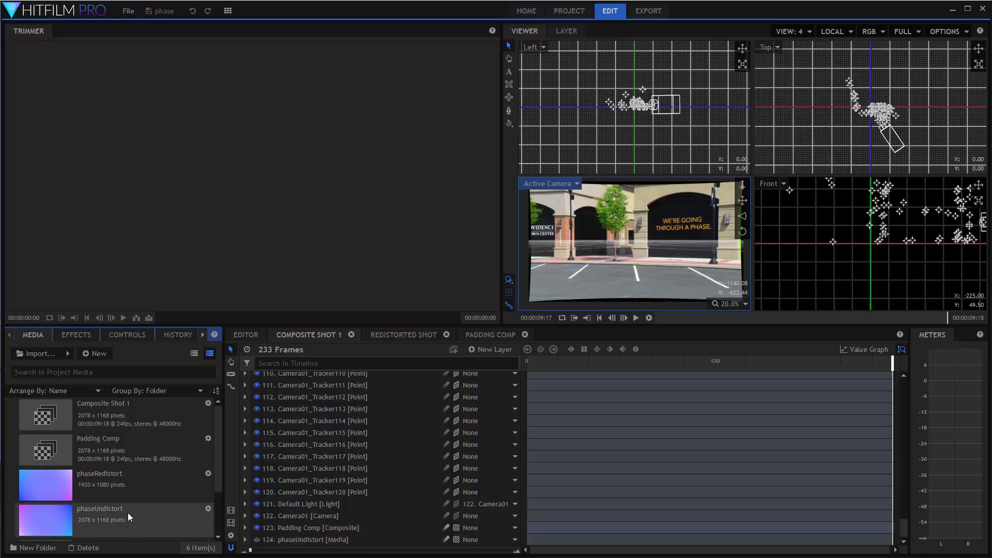
pyautogui.click(32, 511)
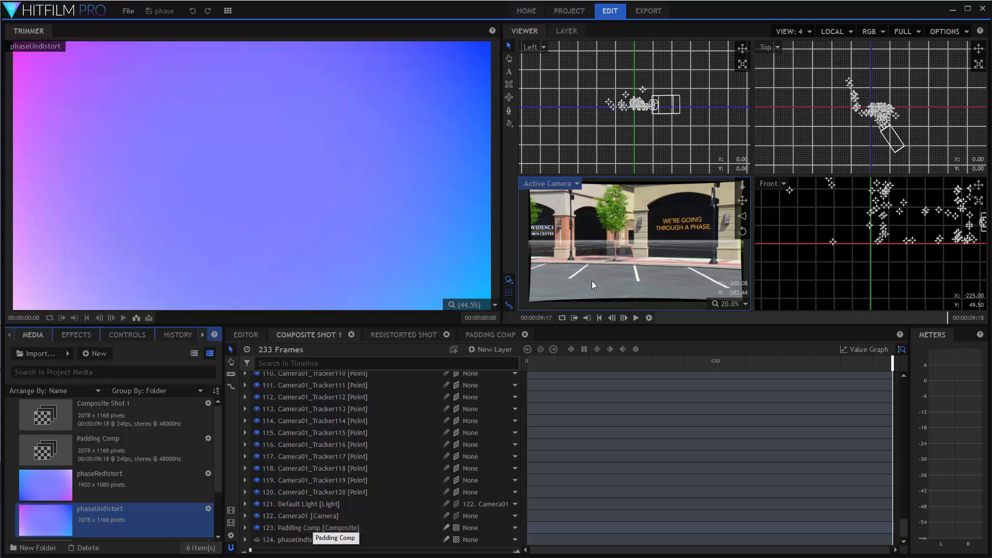
# Examine the layers of the Padding Comp and Redistorted Shot composites and compare them with Composite Shot 1.
pyautogui.click(479, 332)
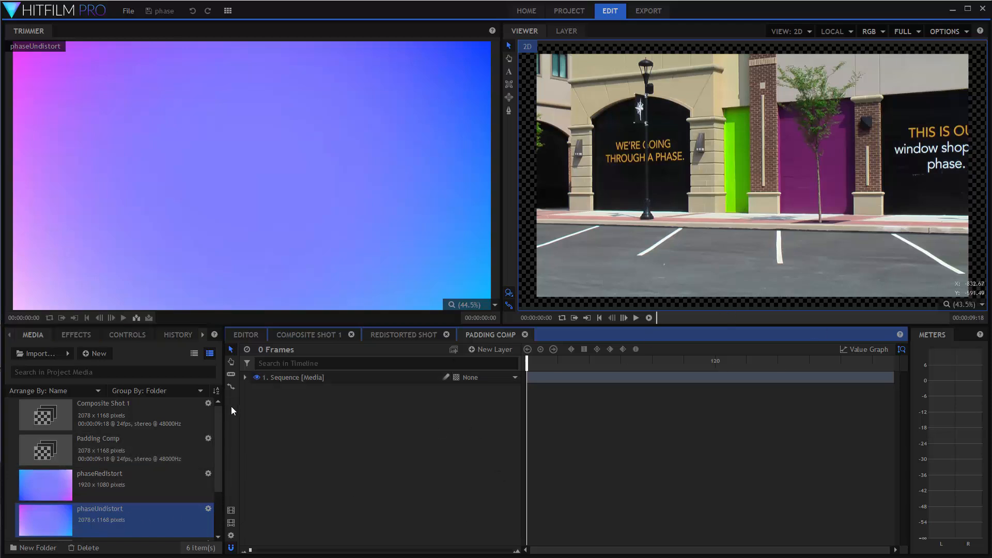
pyautogui.click(388, 336)
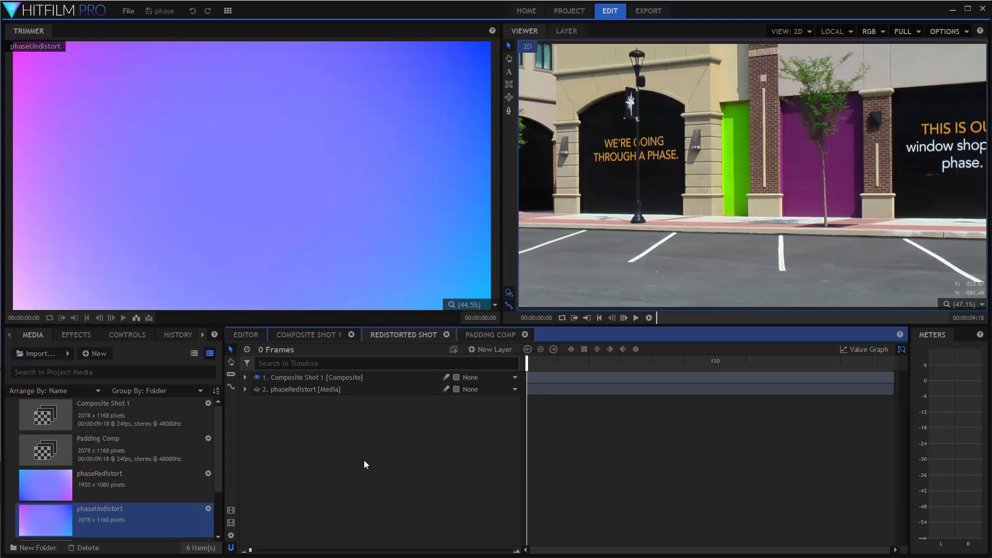
pyautogui.click(297, 336)
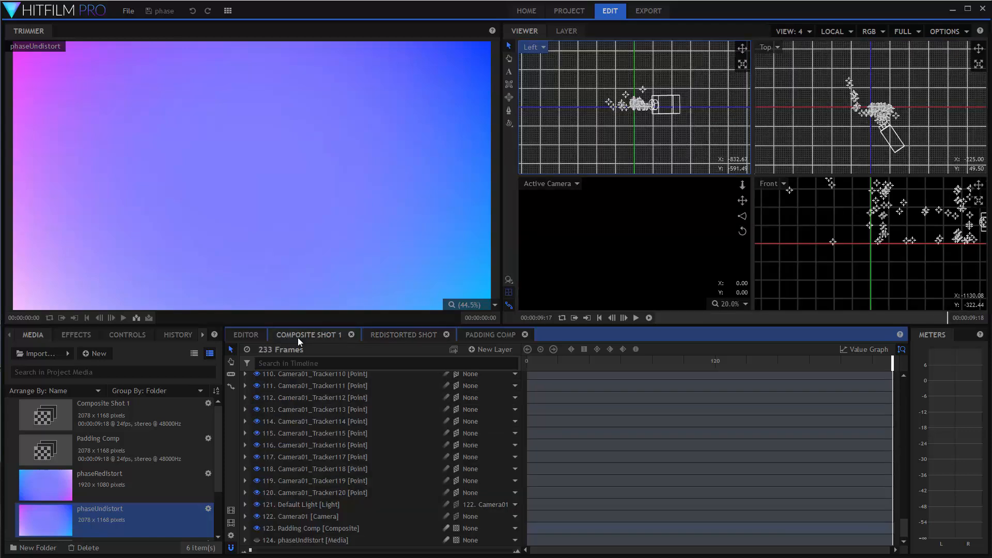
pyautogui.click(392, 336)
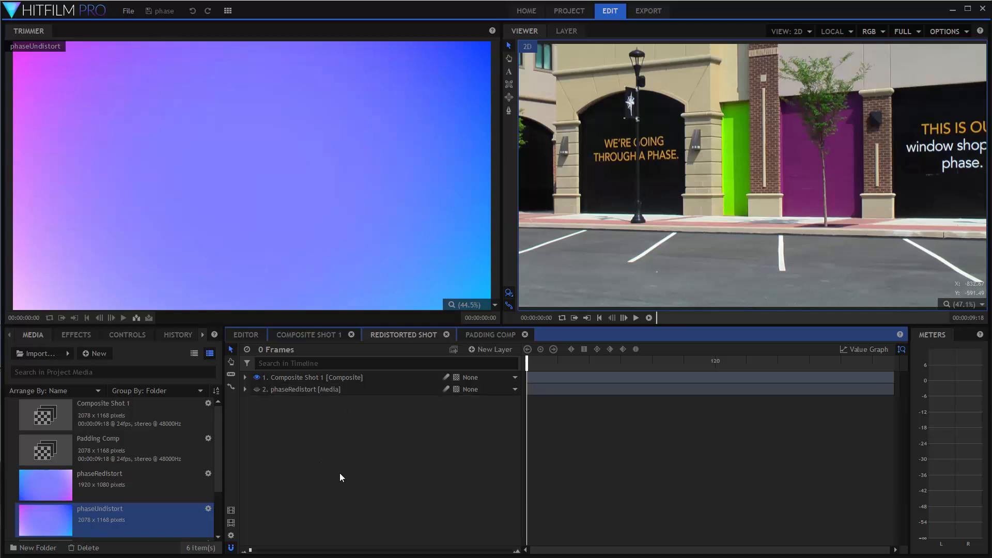
# Add the Sequence footage to the Redistorted Shot composite as a layer between Composite Shot 1 and phaseRedistort.
pyautogui.click(298, 334)
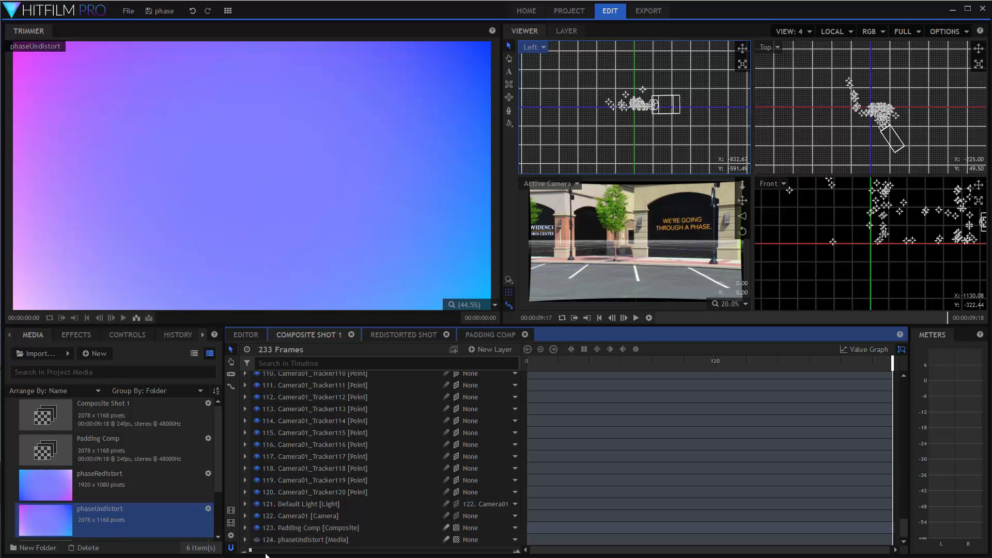
pyautogui.click(399, 337)
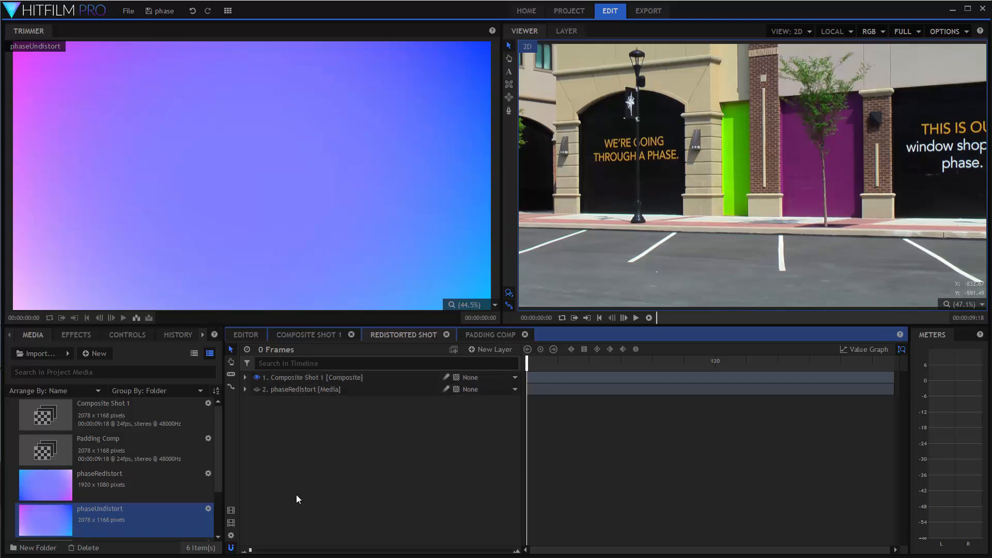
pyautogui.scroll(-2, 138, 479)
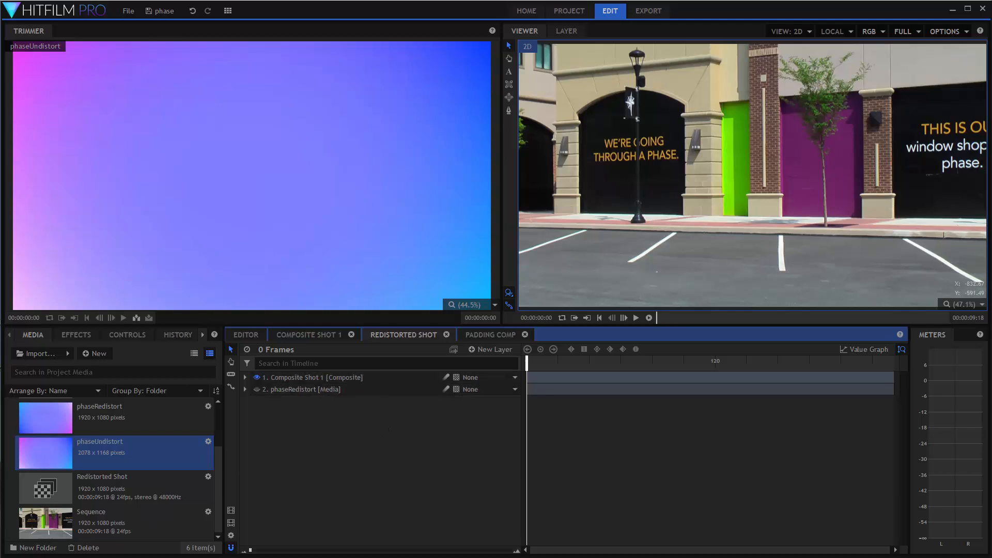
pyautogui.moveTo(62, 521); pyautogui.dragTo(319, 389)
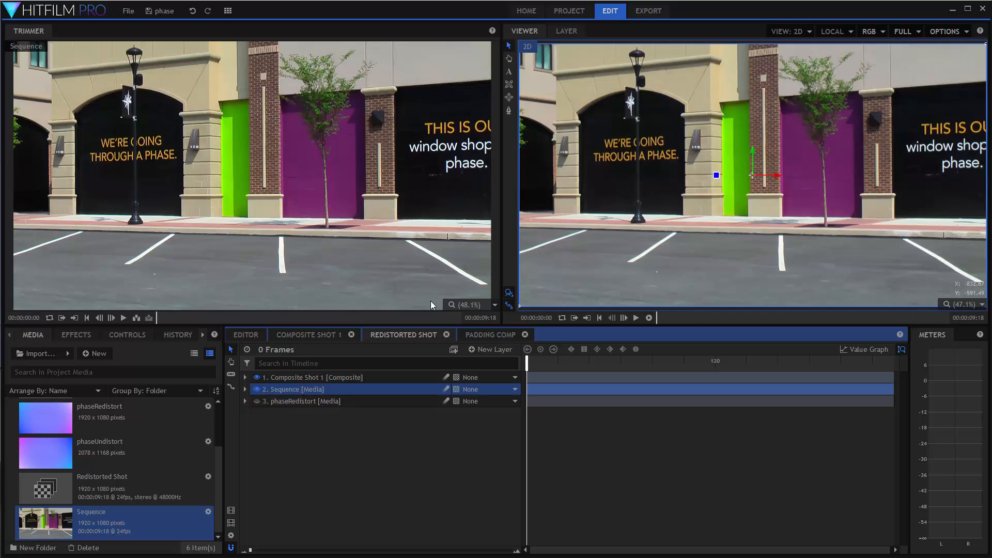
# Compare the redistorted image with the original Sequence at the frame's upper-left corner by repeatedly toggling Composite Shot 1's visibility, leaving it hidden.
pyautogui.scroll(-5, 610, 123)
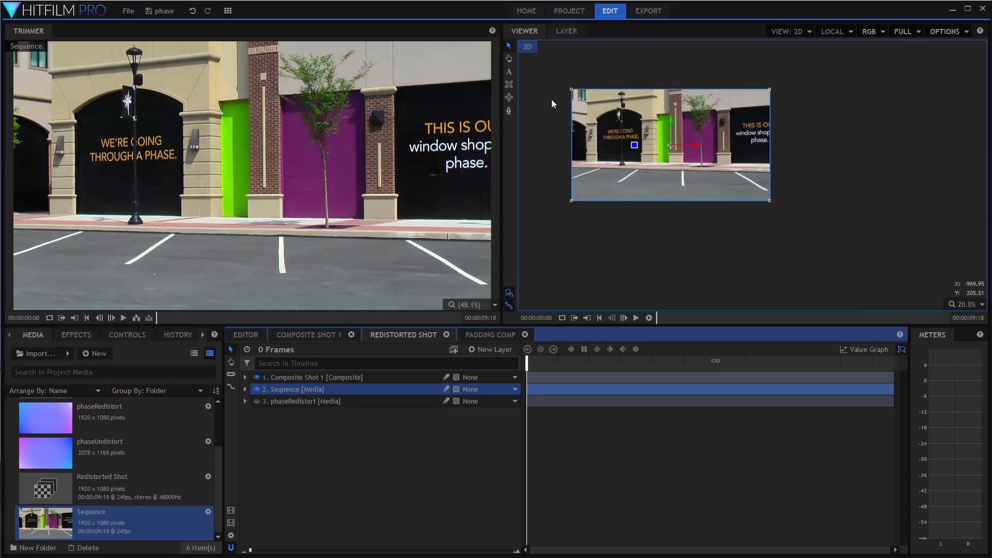
pyautogui.scroll(4, 554, 94)
pyautogui.scroll(5, 563, 82)
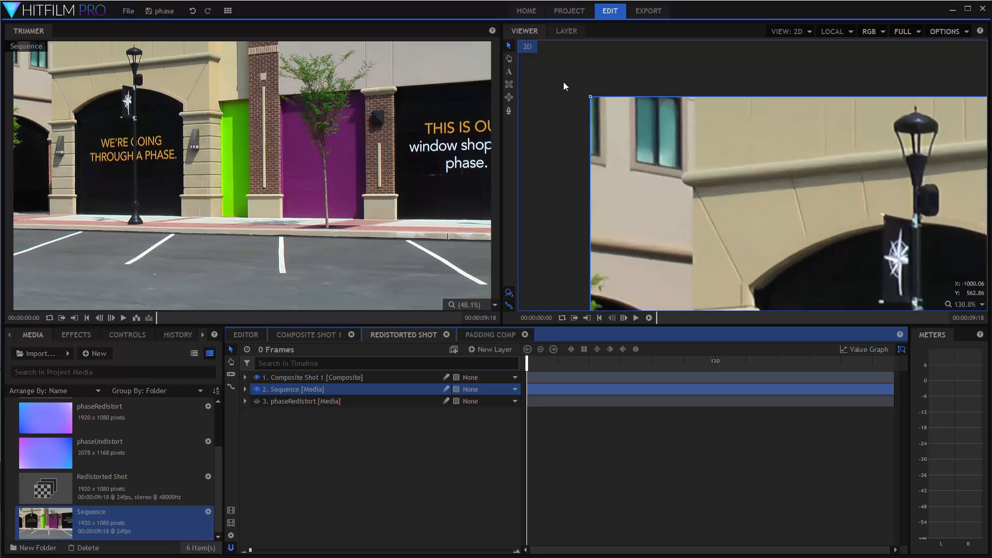
pyautogui.scroll(3, 565, 88)
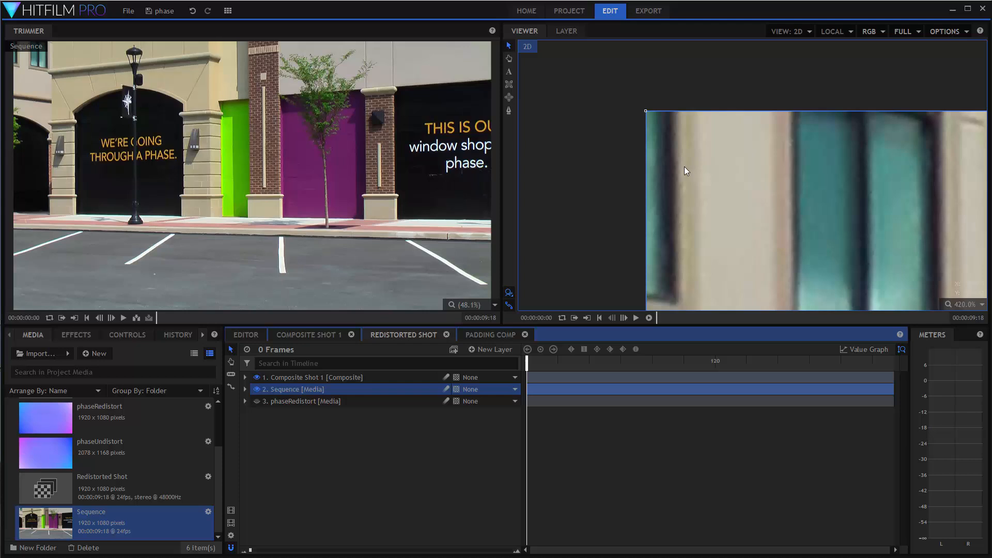
pyautogui.click(257, 378)
pyautogui.click(257, 378)
pyautogui.click(257, 379)
pyautogui.click(257, 378)
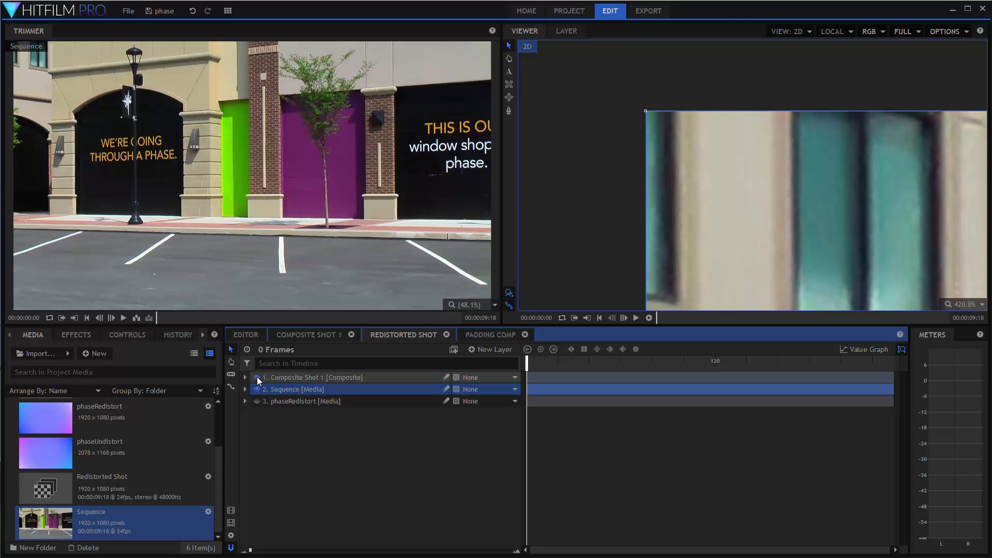
pyautogui.click(257, 379)
pyautogui.click(257, 379)
pyautogui.click(257, 379)
pyautogui.click(257, 378)
pyautogui.click(257, 379)
pyautogui.click(257, 379)
pyautogui.click(257, 379)
pyautogui.click(257, 379)
pyautogui.click(257, 379)
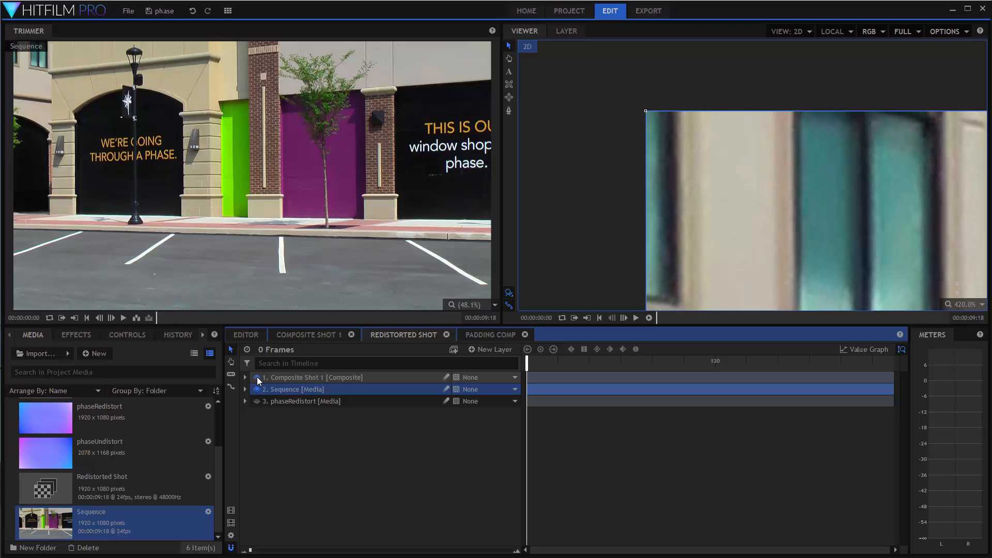
pyautogui.click(257, 378)
pyautogui.click(258, 379)
# Examine a wider area of the original Sequence in Redistorted Shot, check Composite Shot 1's padded view, and return to Redistorted Shot.
pyautogui.scroll(-2, 548, 114)
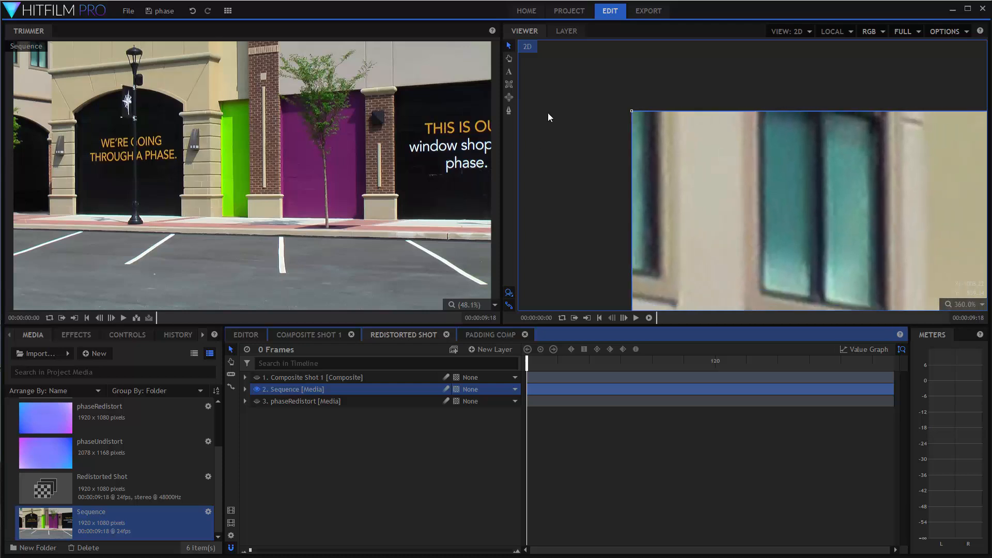
pyautogui.scroll(-8, 548, 114)
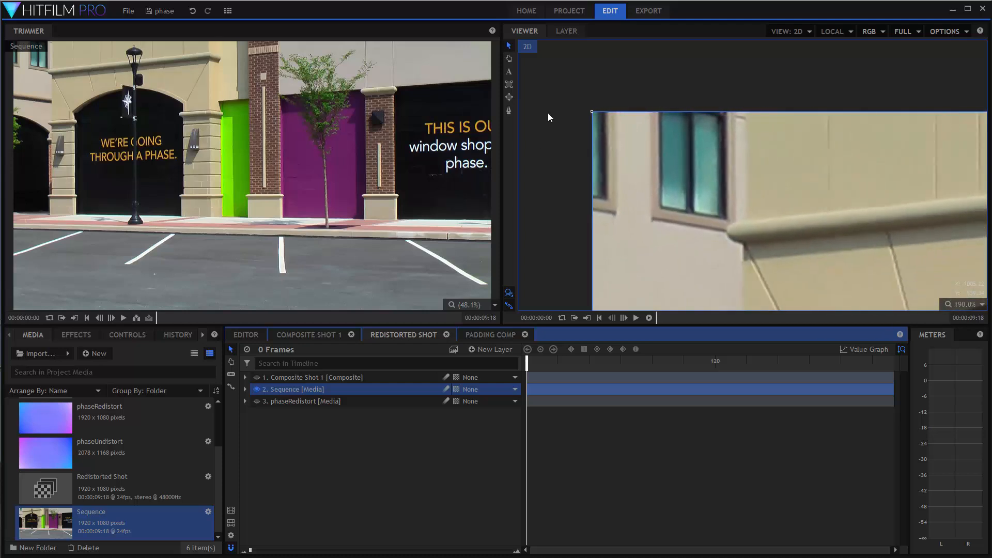
pyautogui.scroll(-3, 548, 114)
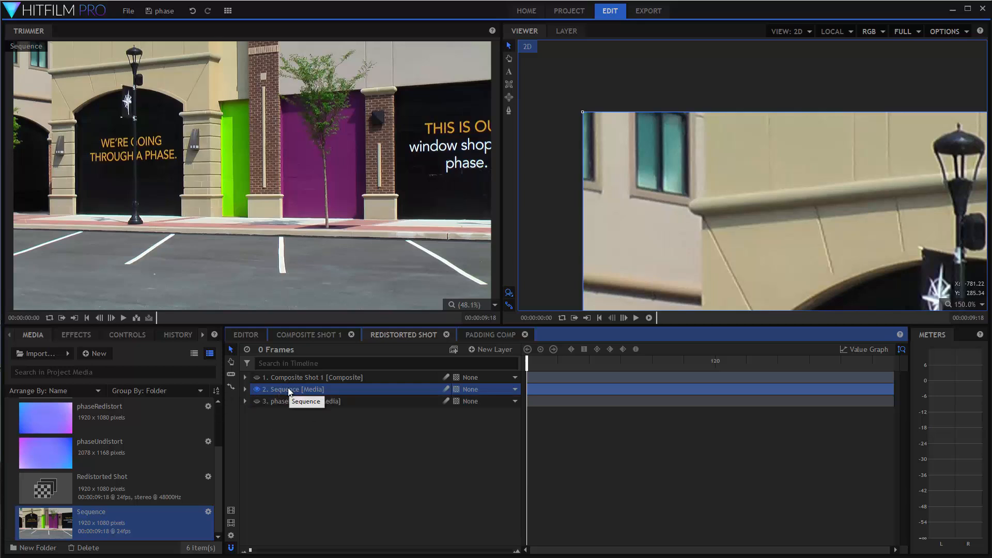
pyautogui.click(302, 335)
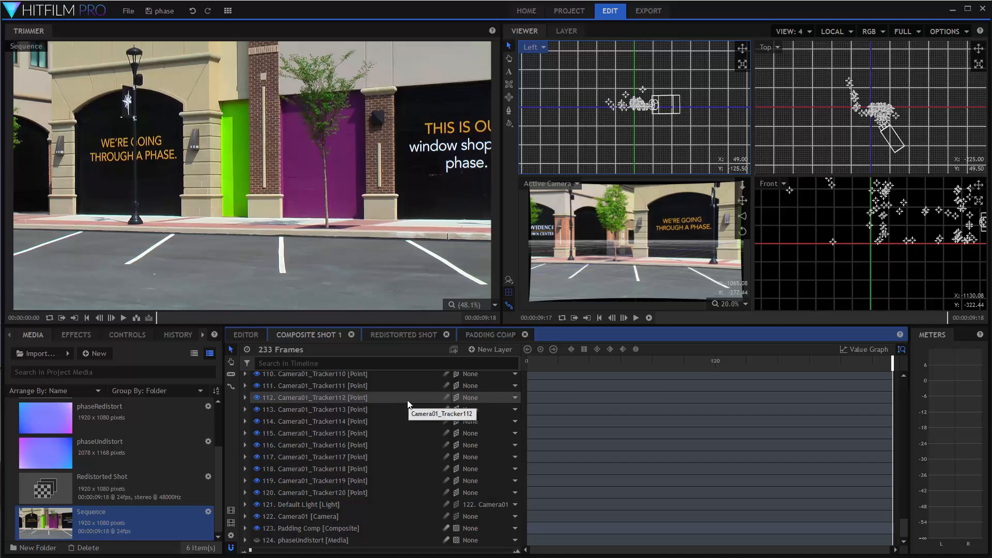
pyautogui.click(395, 338)
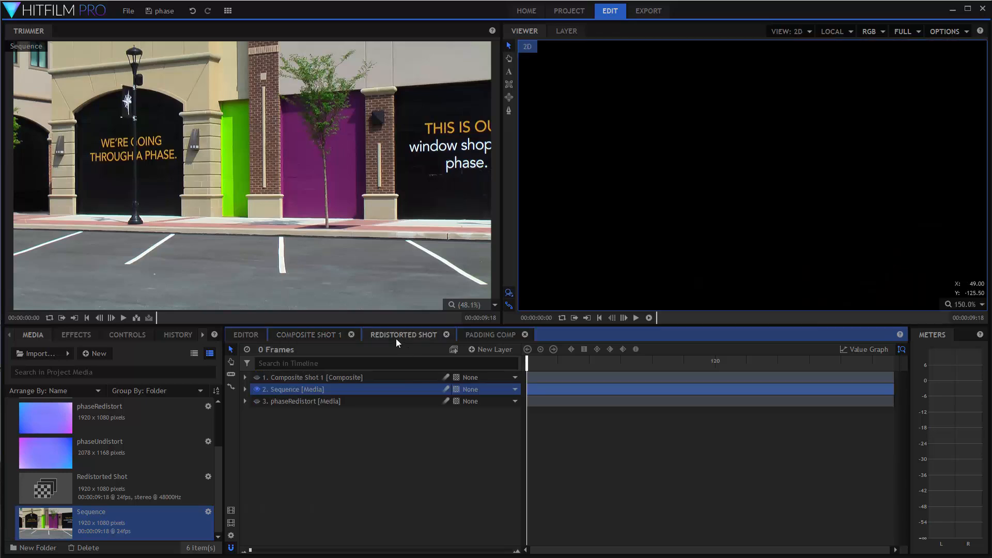